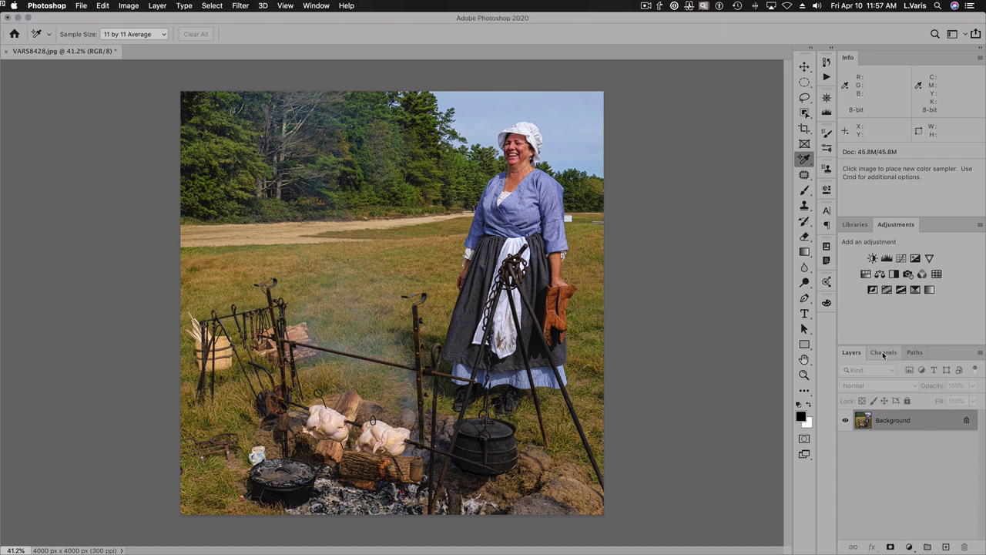
Step: Examine the photo's Red, Green and Blue channels one at a time, ending on the full-colour composite and the layer list
click(884, 355)
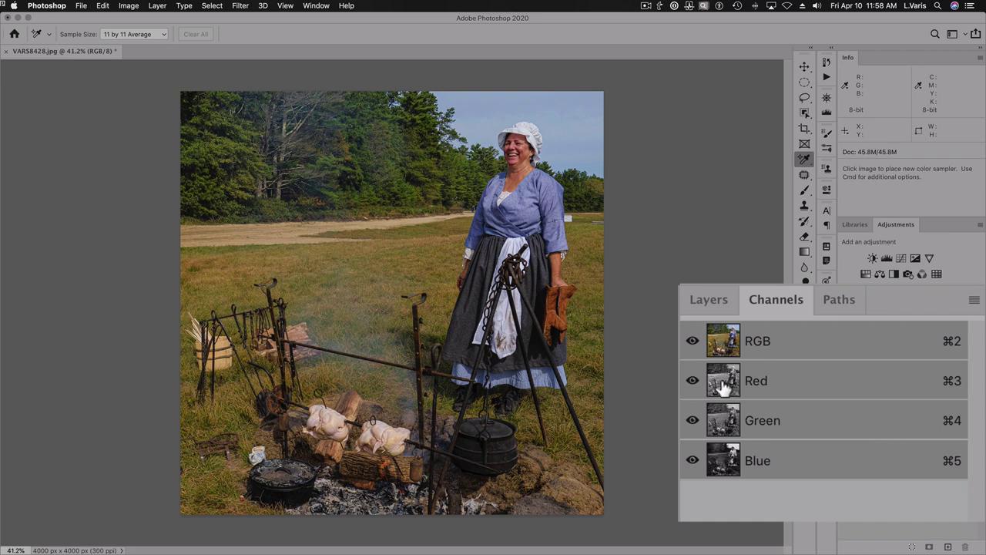
click(725, 387)
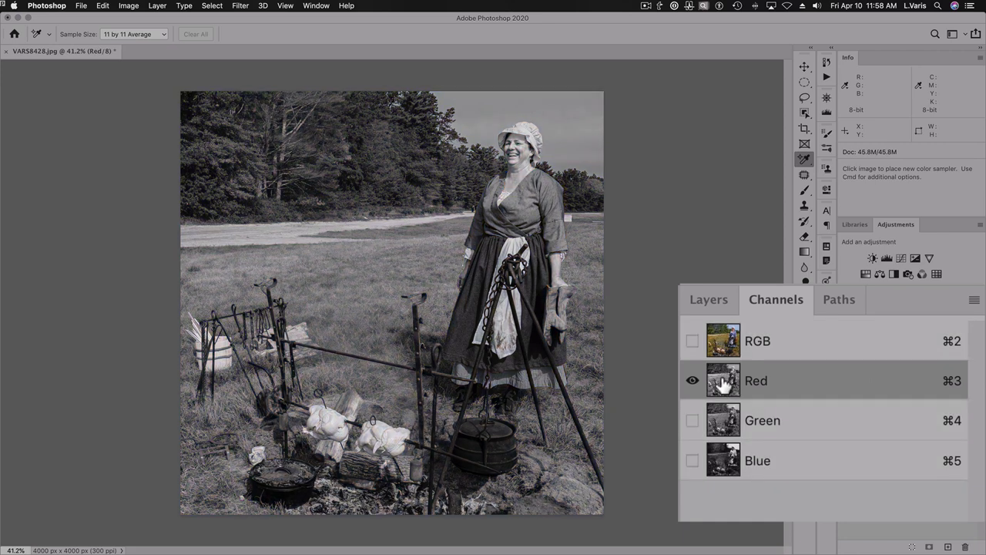
click(724, 422)
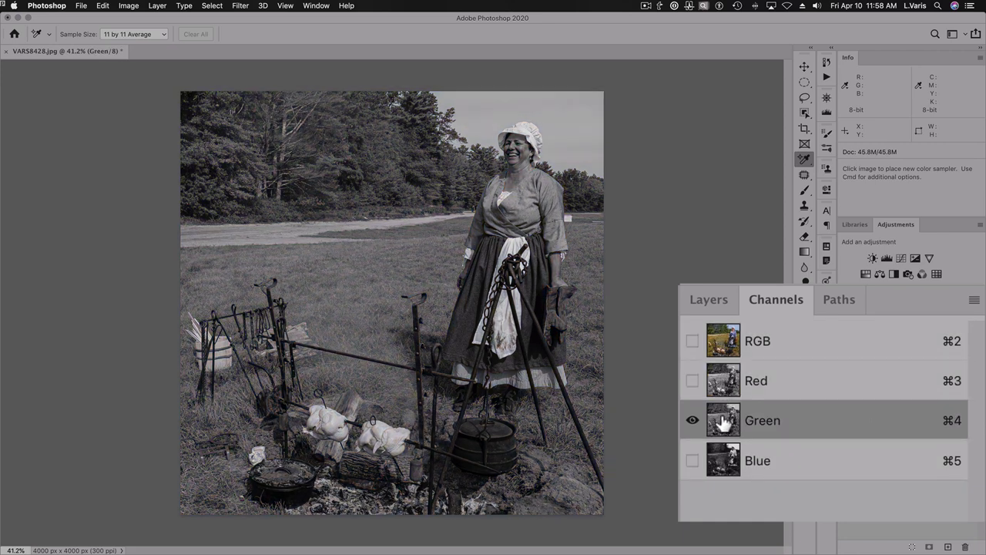
click(725, 463)
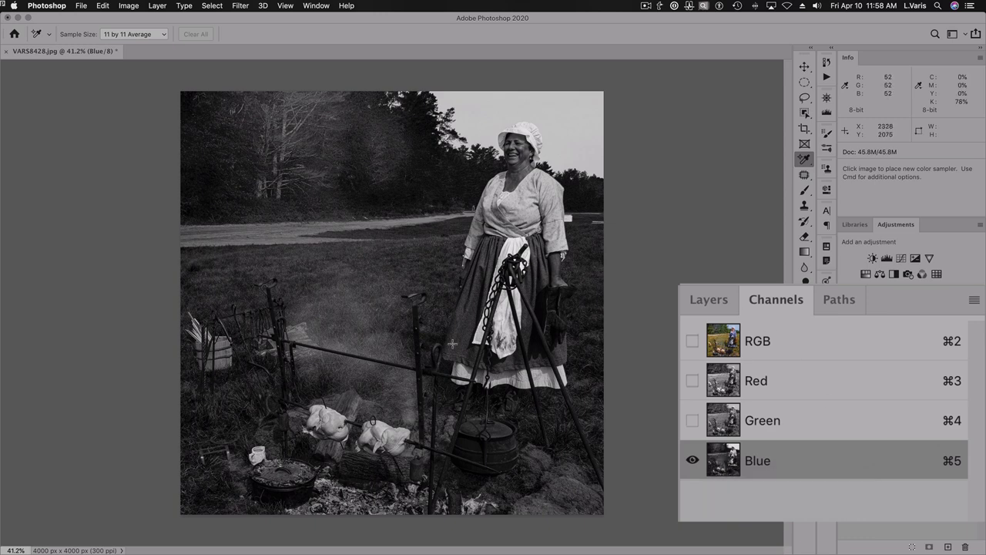
click(722, 423)
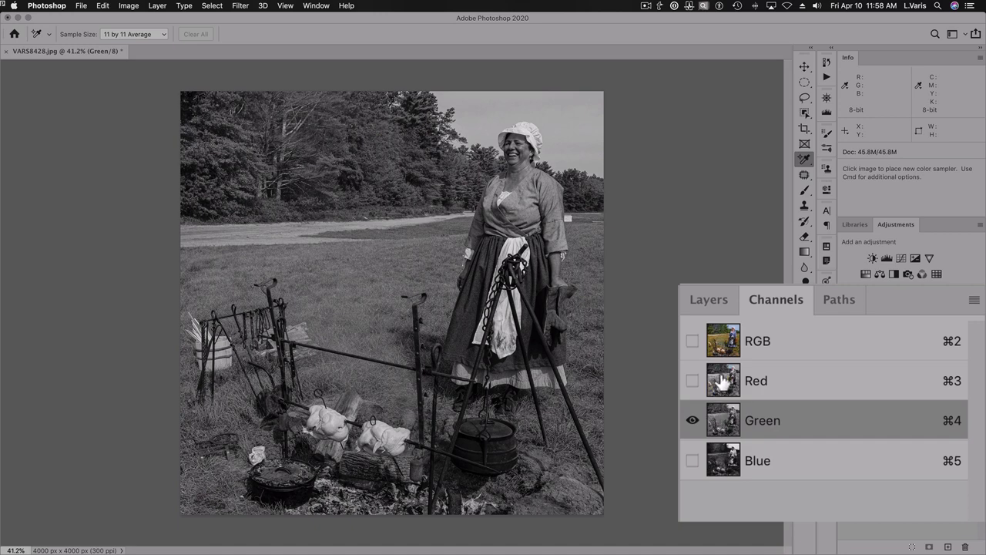
click(722, 383)
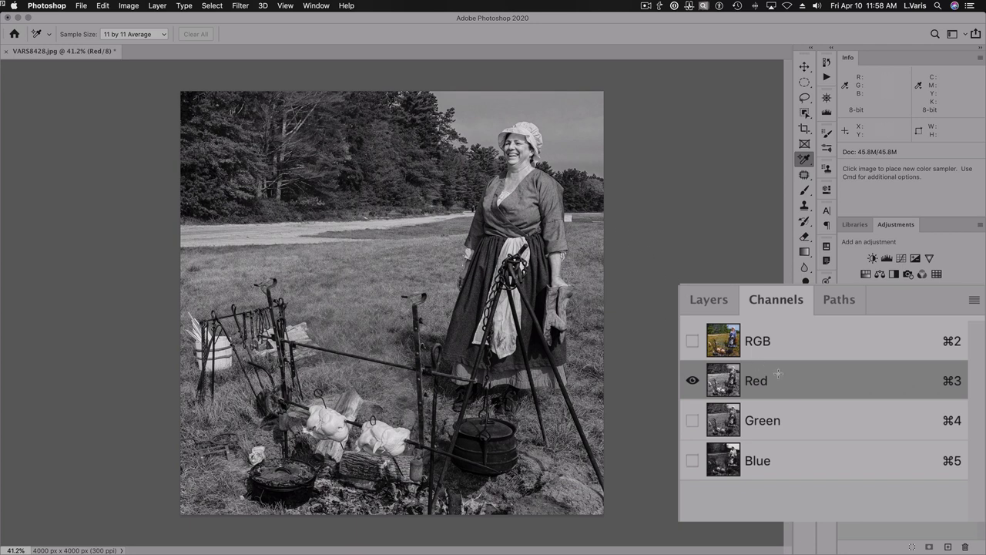
click(718, 342)
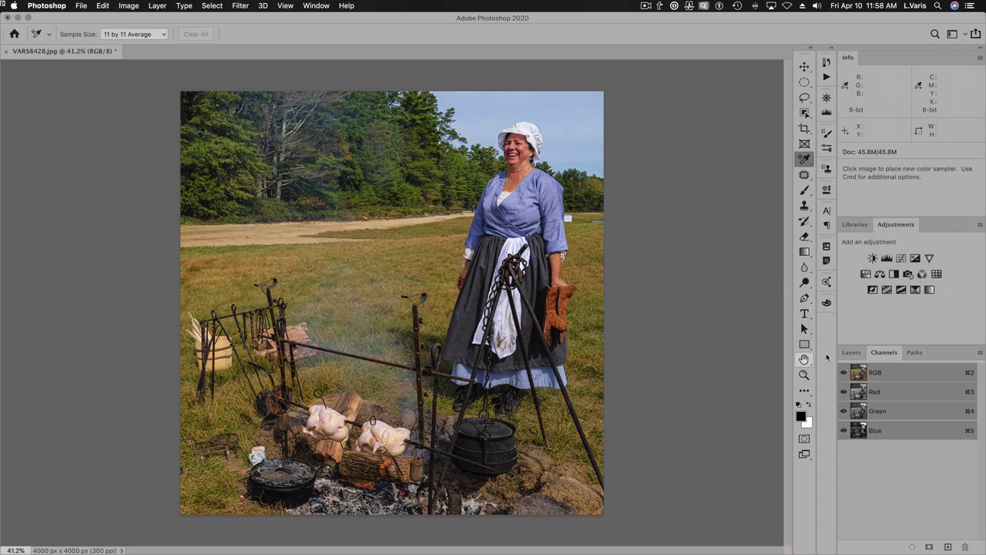
click(850, 354)
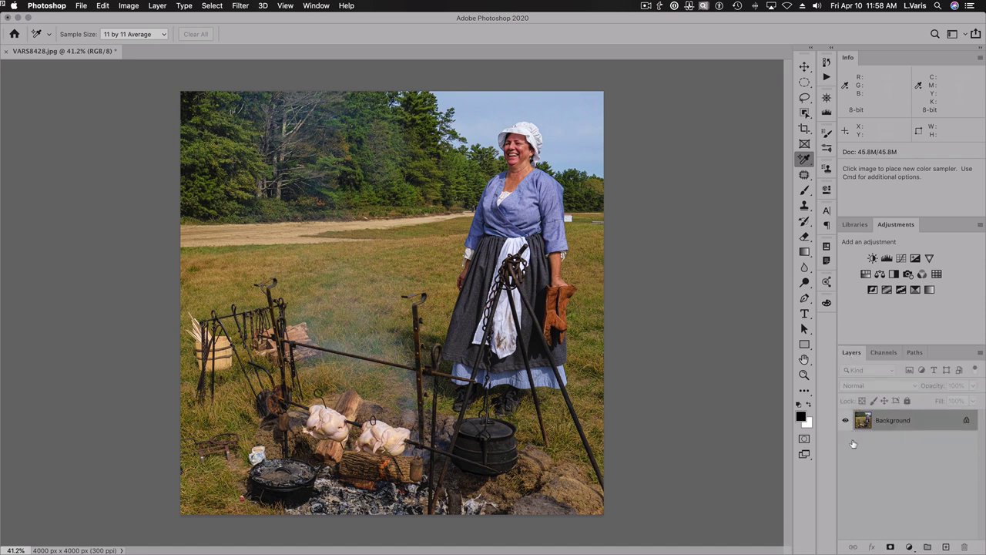
Step: Add a Channel Mixer adjustment layer with the Black & White with Red Filter (RGB) preset and Red set to 100%
click(922, 274)
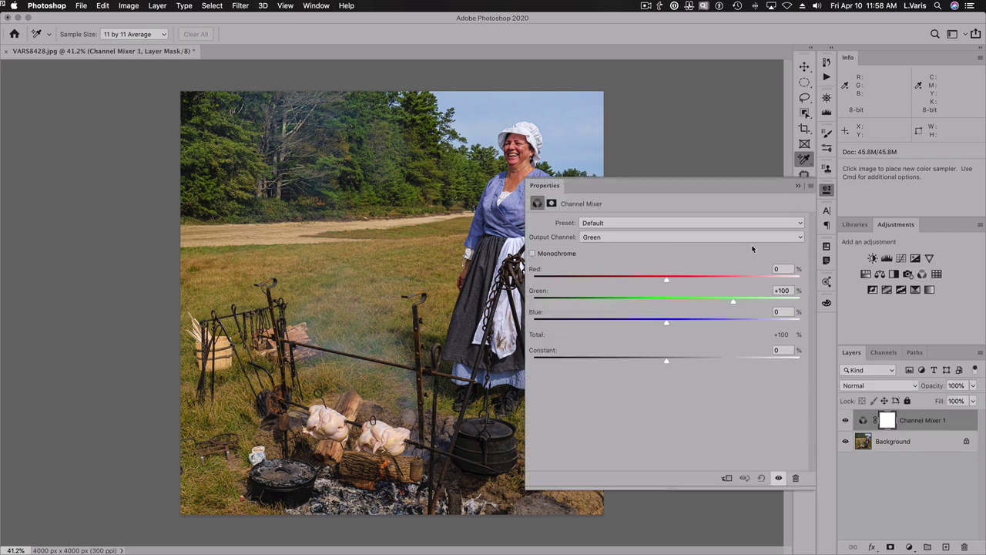
click(759, 223)
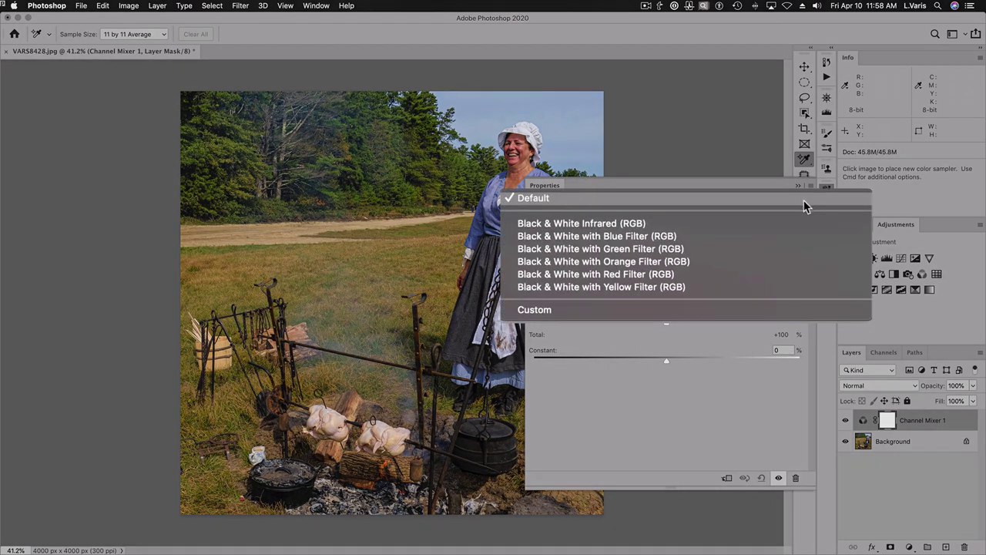
click(698, 273)
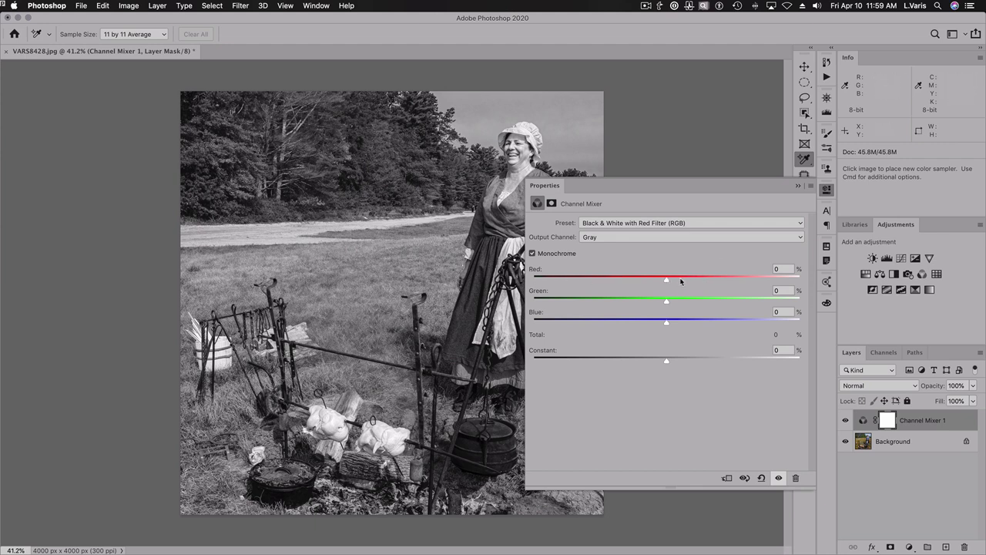
click(783, 269)
text(100)
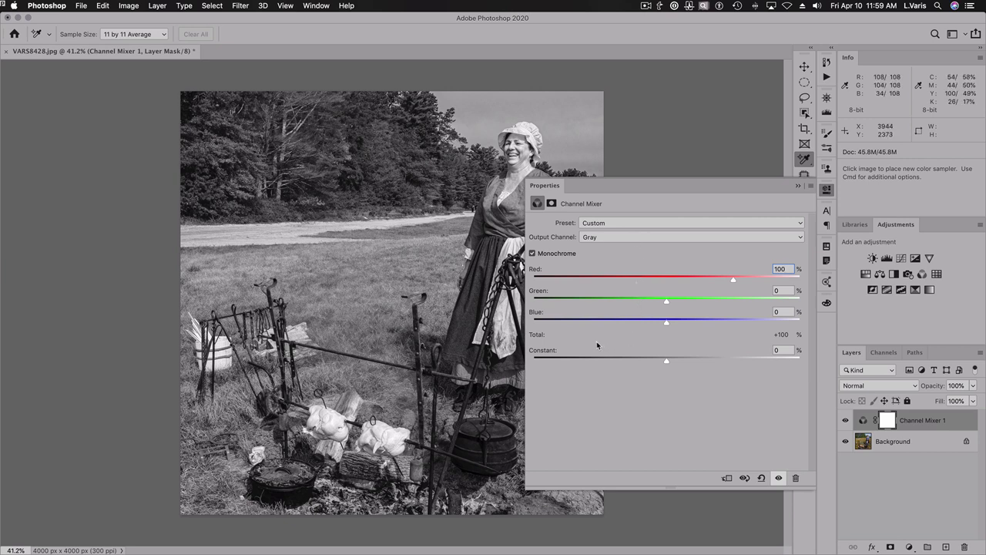
click(827, 189)
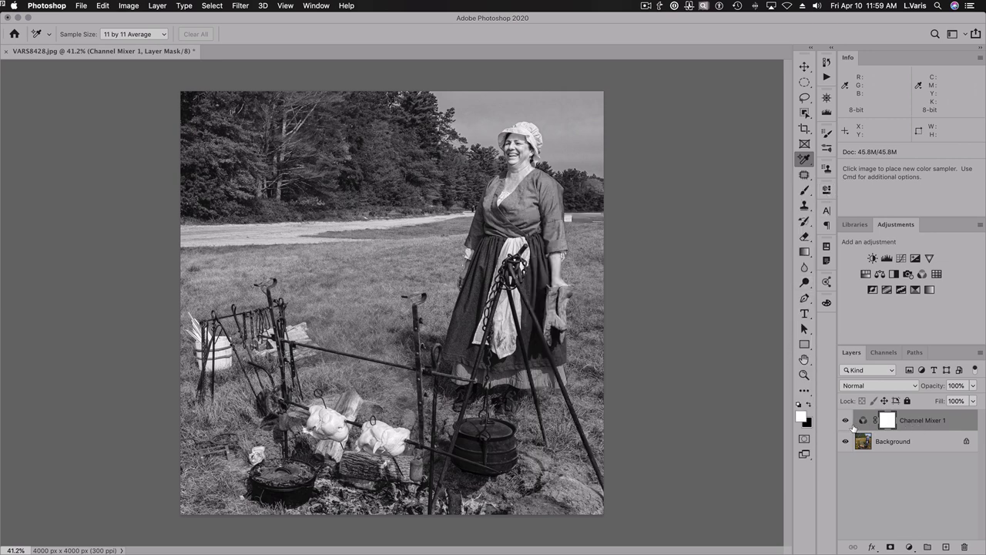
Step: Rename the Channel Mixer layer "red luminosity" and set its blend mode to Luminosity
double_click(915, 420)
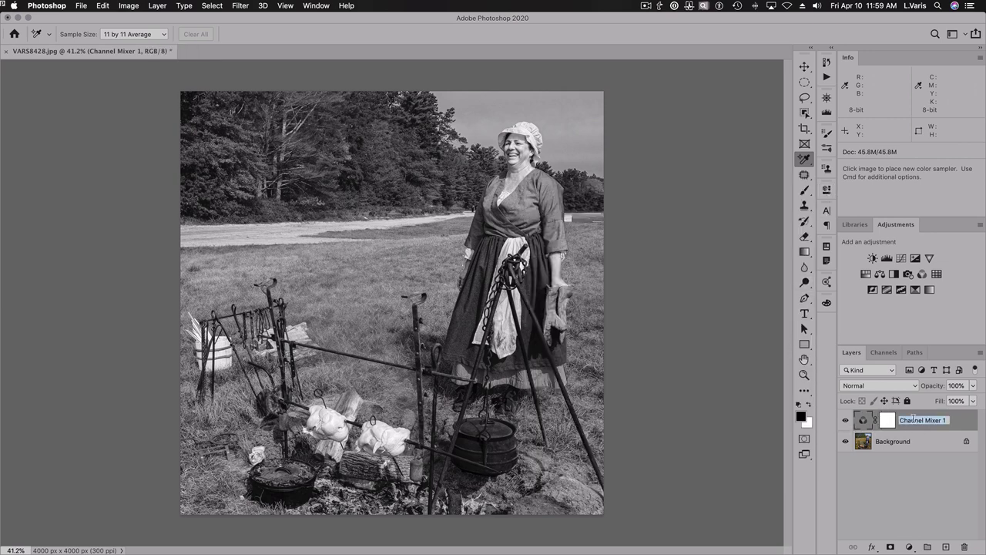
text(r)
text(luminosity)
key(Return)
click(871, 385)
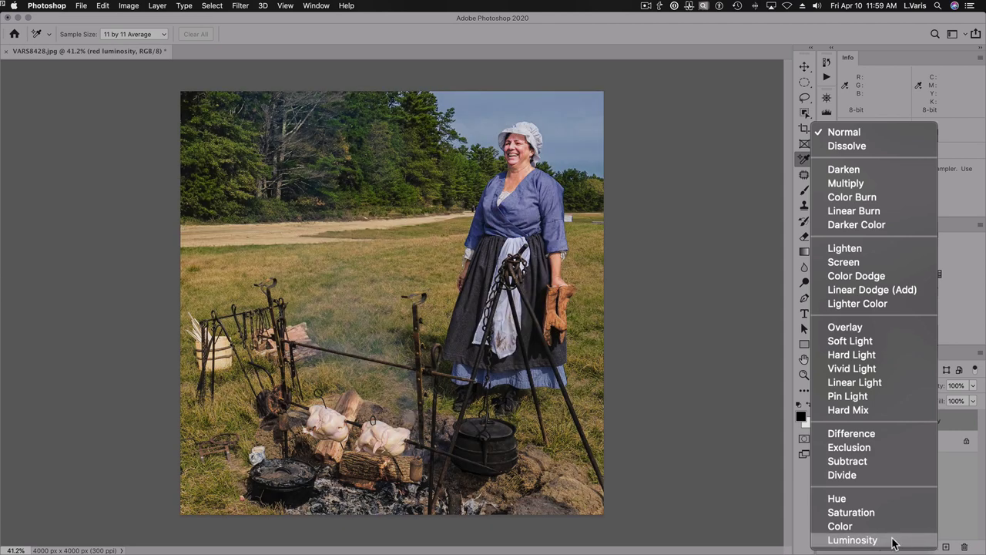
click(893, 541)
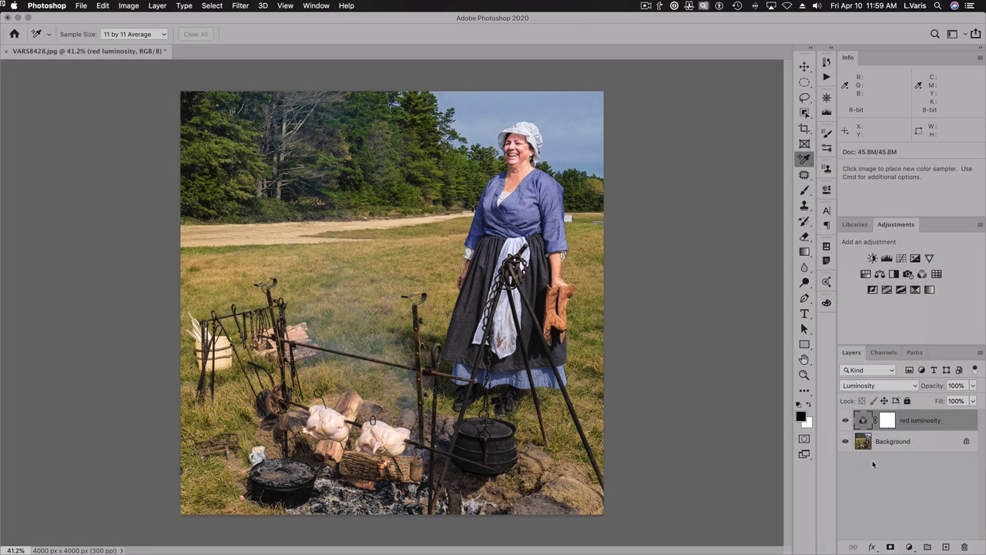
Step: Compare the photo with and without the red luminosity layer, and reduce the layer's opacity to 53%
click(846, 420)
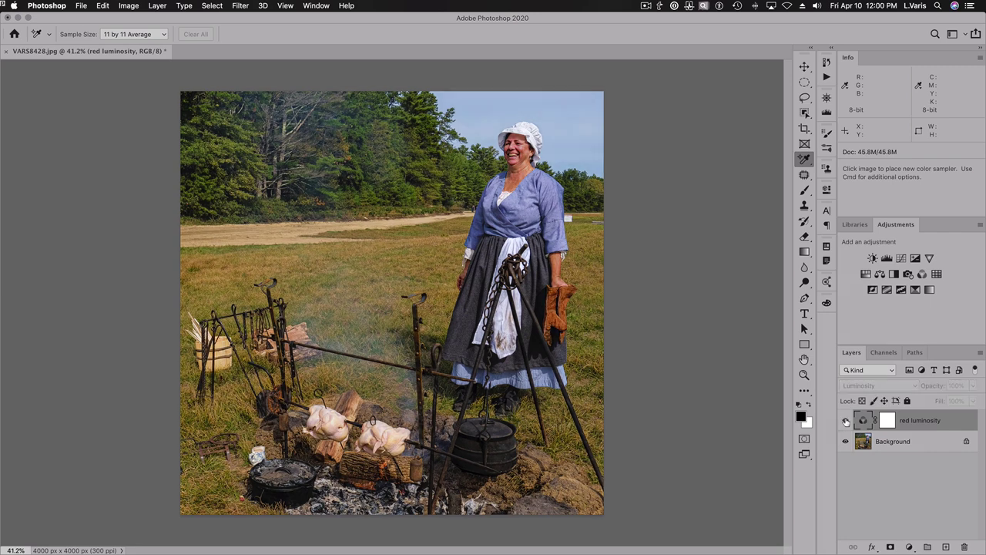
click(845, 420)
click(846, 420)
click(845, 420)
click(845, 420)
click(845, 420)
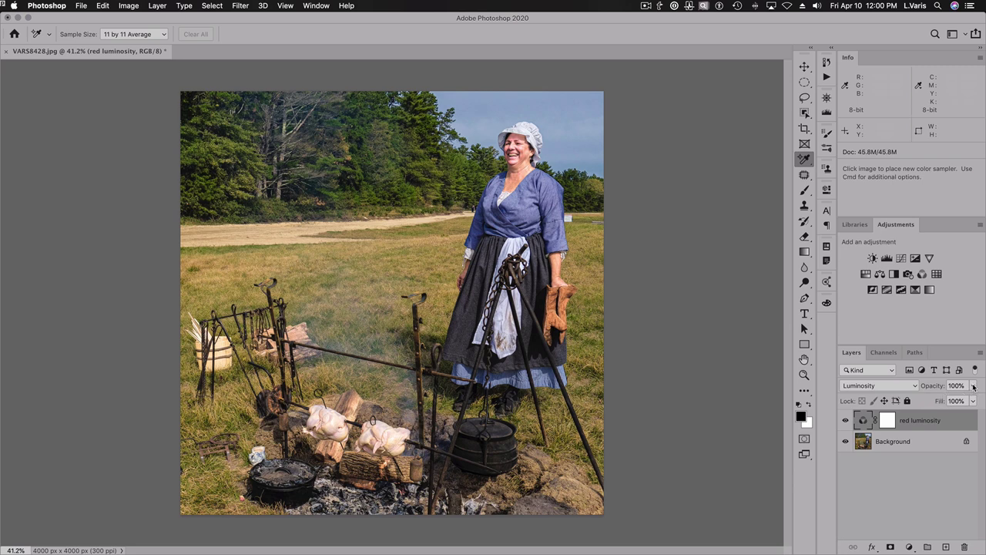
drag(973, 387, 951, 402)
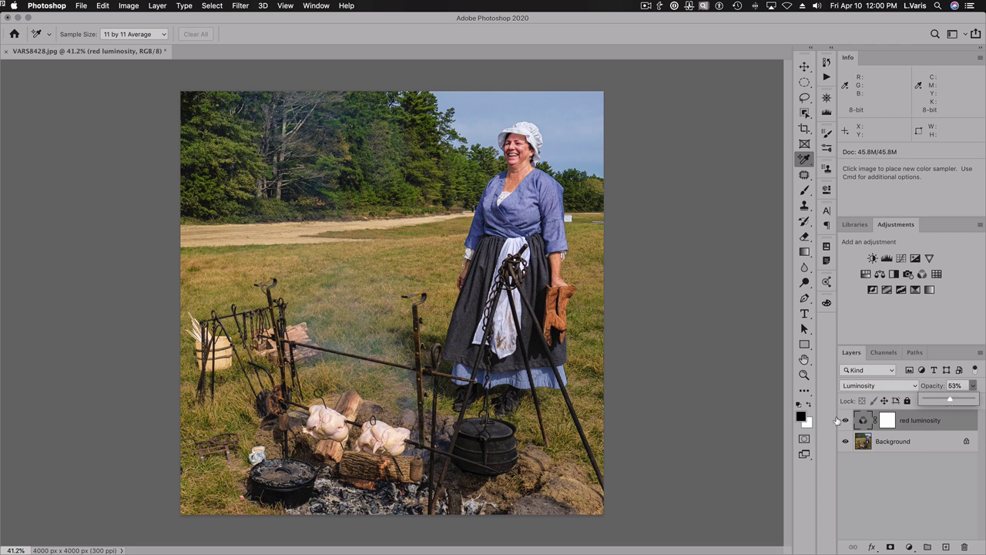
Step: Compare the photo with the reduced-opacity red luminosity layer shown and hidden several times
click(846, 420)
click(846, 421)
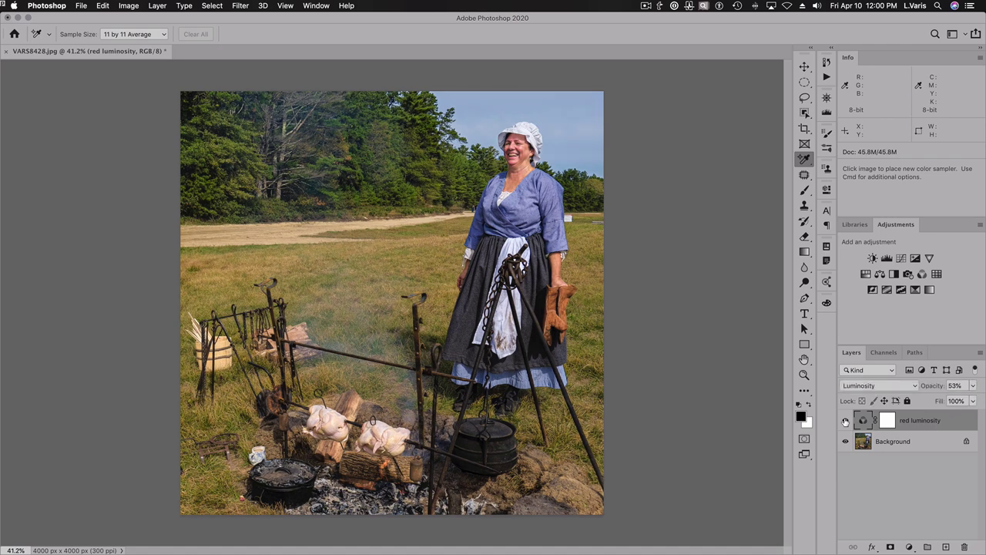
click(846, 421)
click(845, 420)
click(845, 421)
click(845, 421)
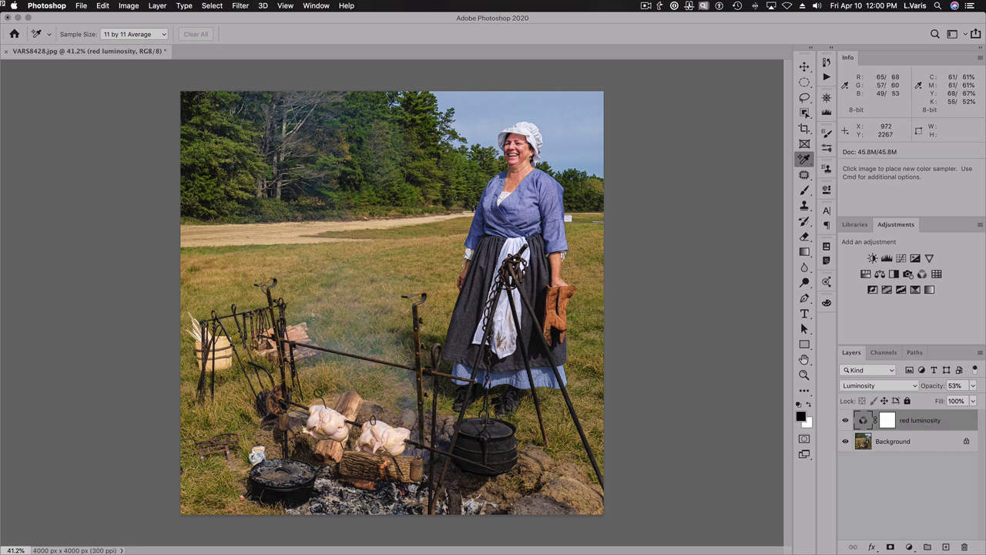
click(845, 421)
click(845, 421)
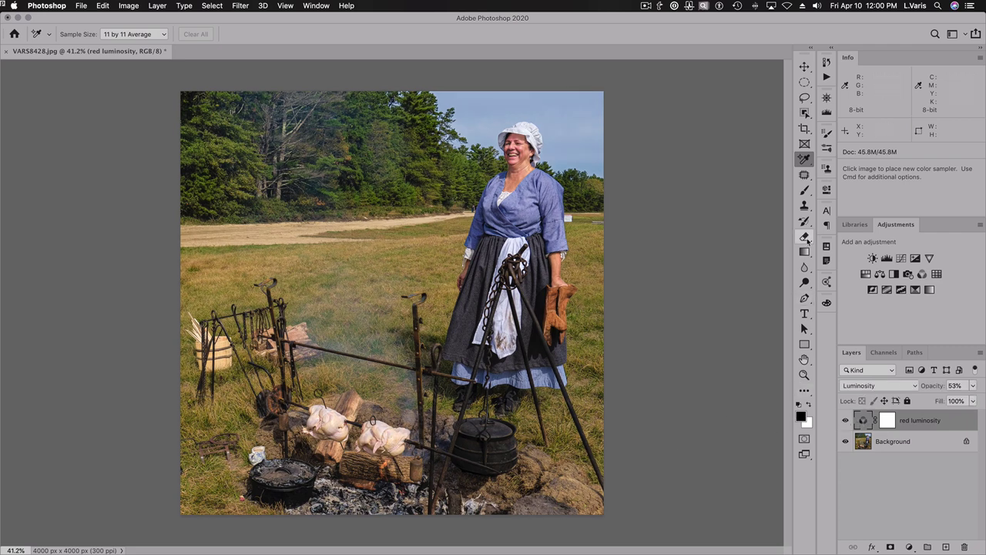
Step: Paint black with the Brush over the two chickens on the red luminosity layer's mask, and compare before and after
click(804, 192)
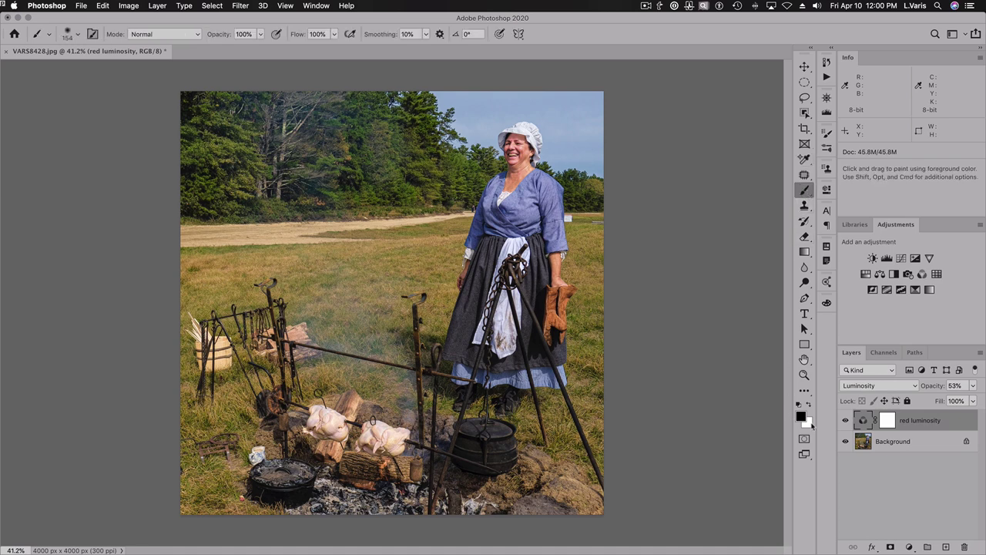
click(887, 420)
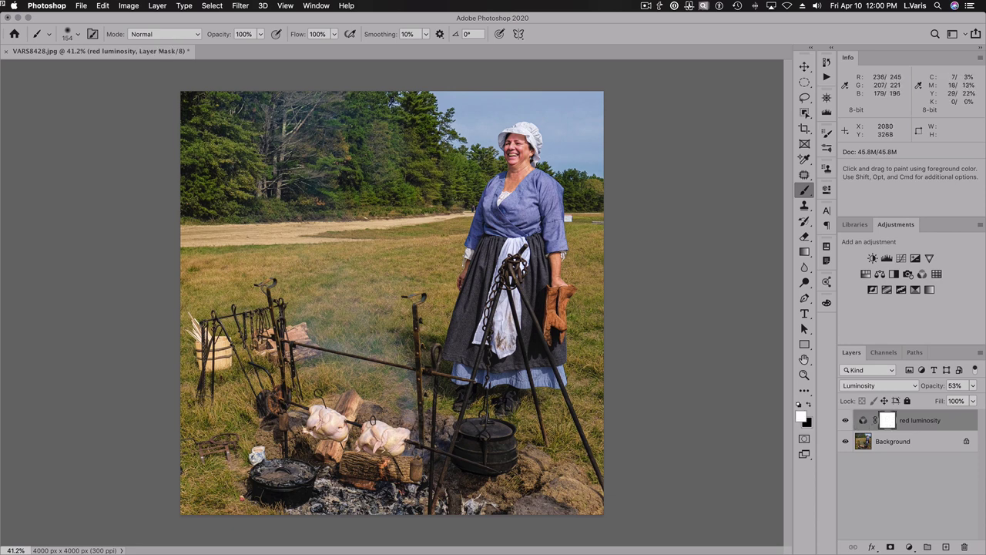
key(x)
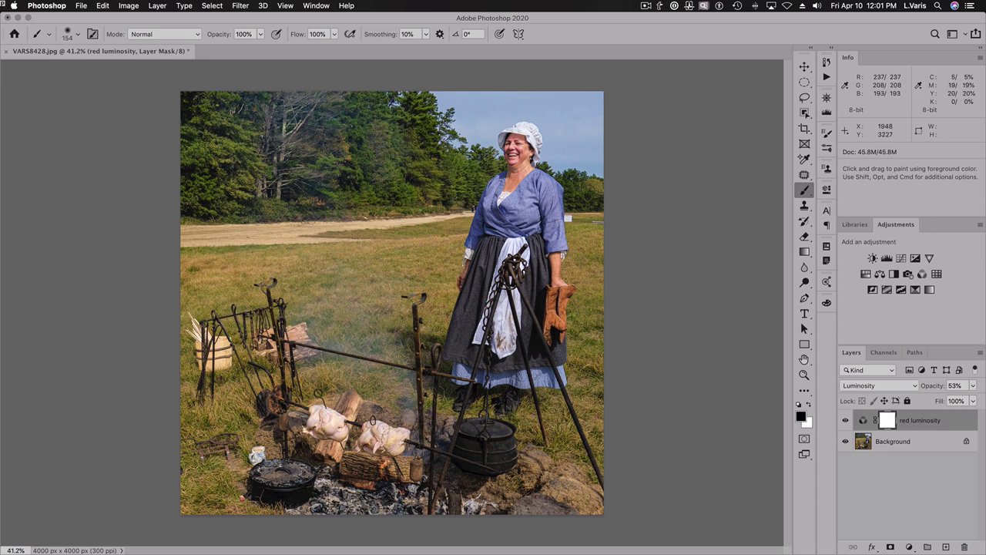
mouse_move(381, 430)
mouse_down()
mouse_move(339, 420)
mouse_move(333, 433)
mouse_move(328, 419)
mouse_up()
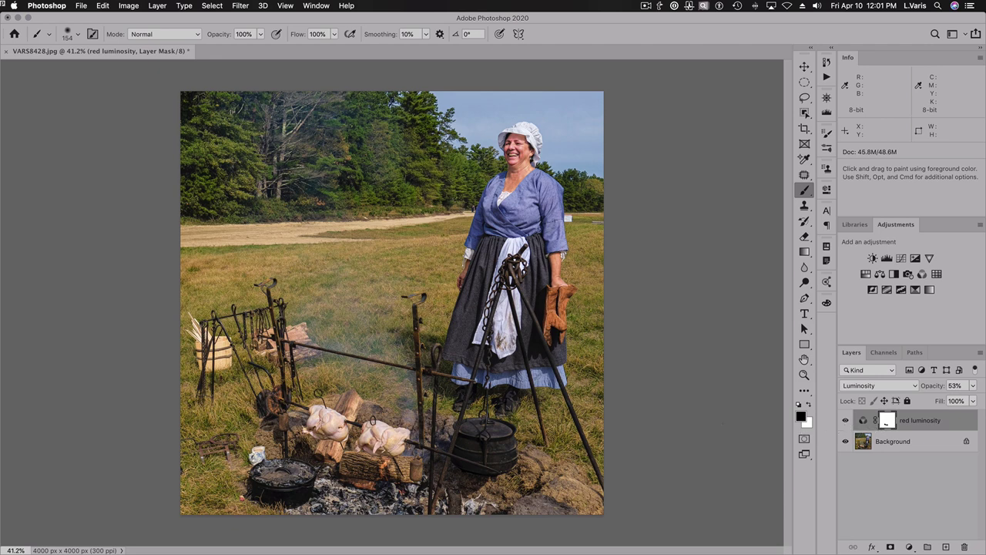
click(845, 421)
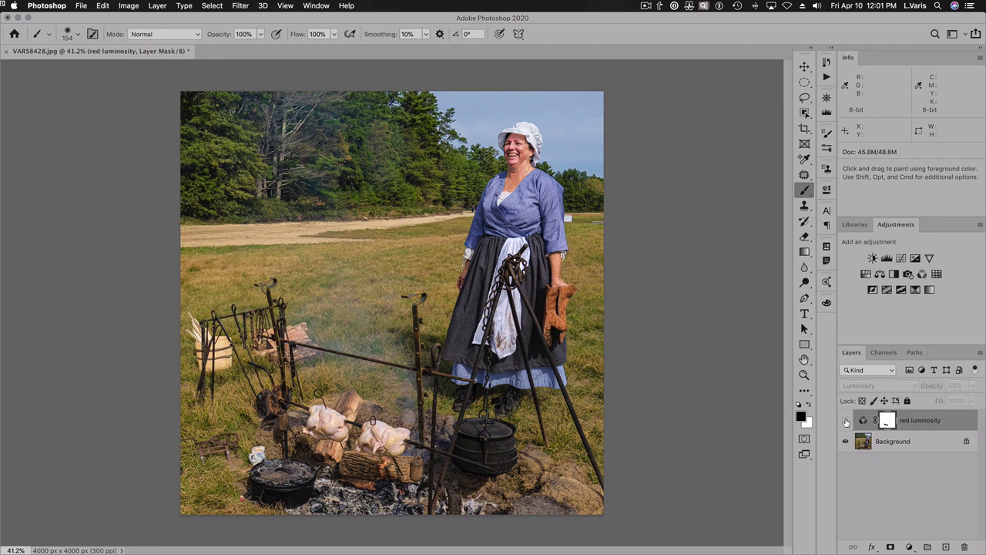
click(846, 421)
click(845, 421)
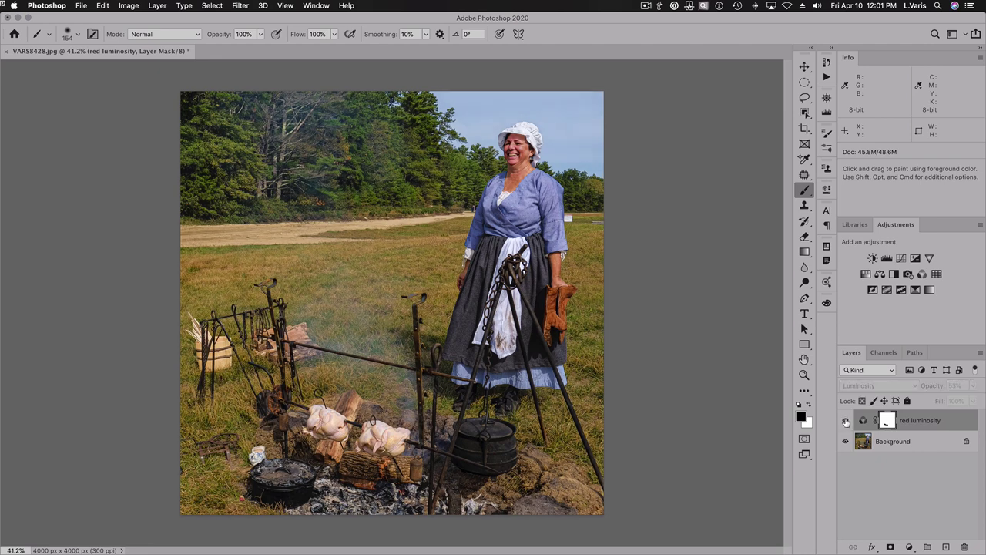
click(846, 421)
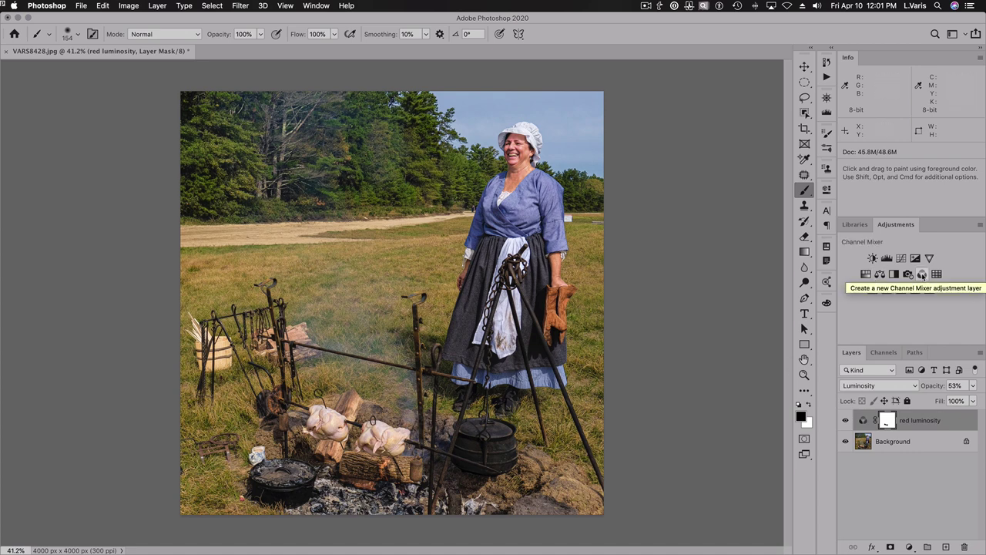
Step: Add a second Channel Mixer adjustment layer and set its Green output channel to Green +180% and Blue -80%
click(922, 275)
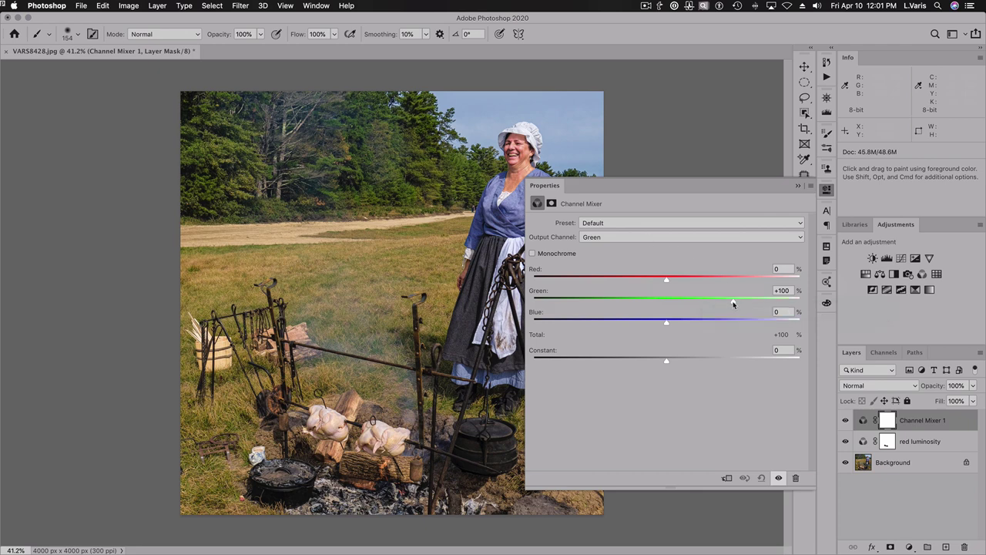
drag(733, 303, 764, 305)
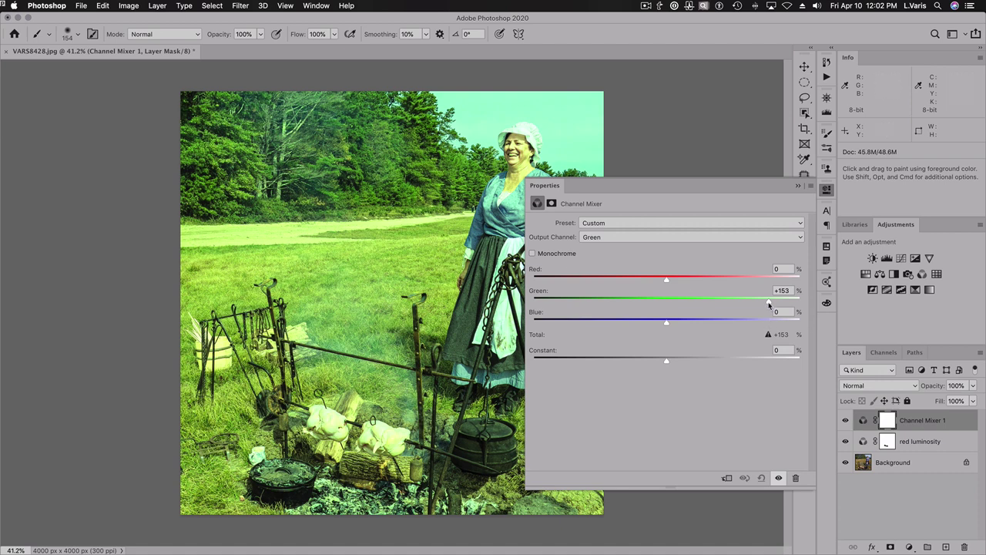
drag(775, 307, 792, 306)
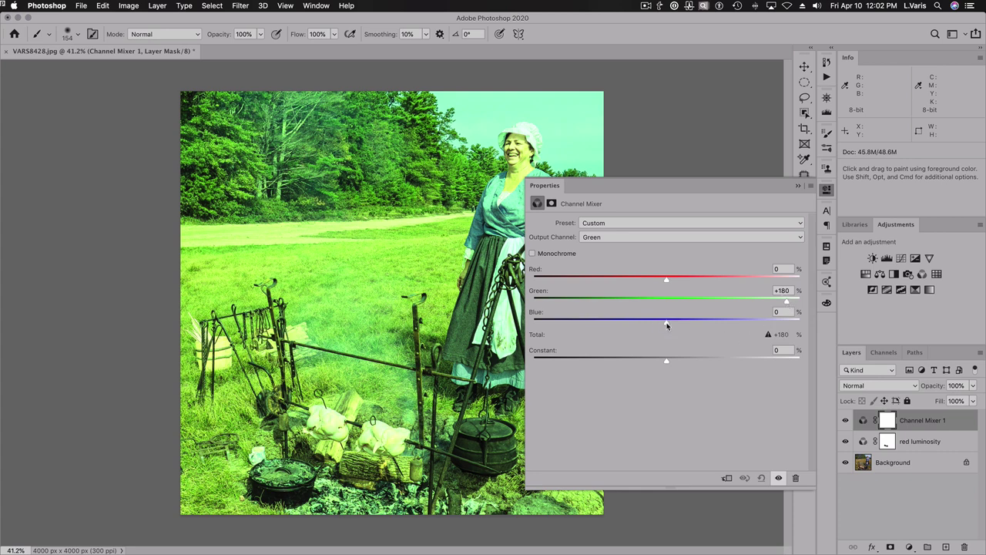
drag(661, 324, 627, 326)
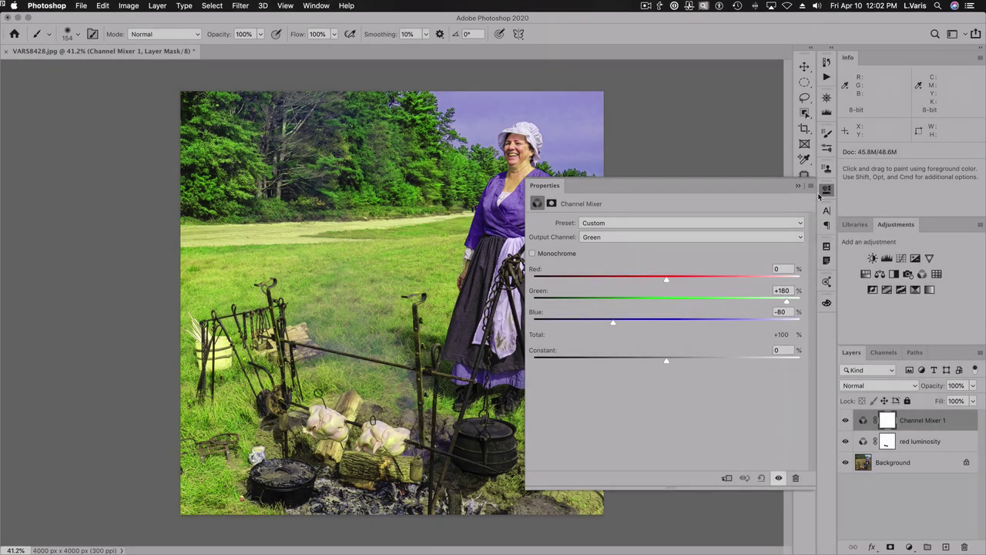
click(826, 190)
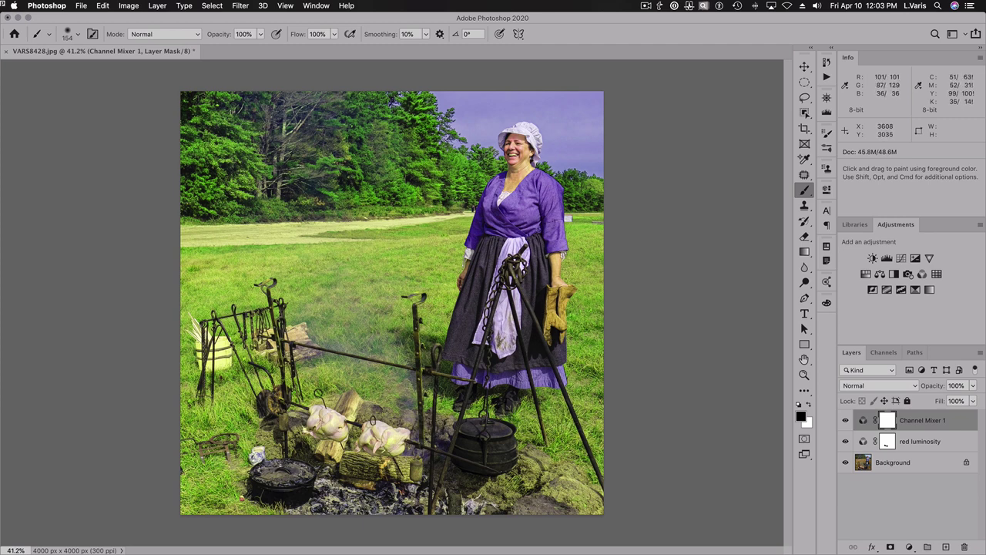
Step: Set the Channel Mixer 1 layer's blend mode to Luminosity and compare the photo with and without the layer
click(882, 387)
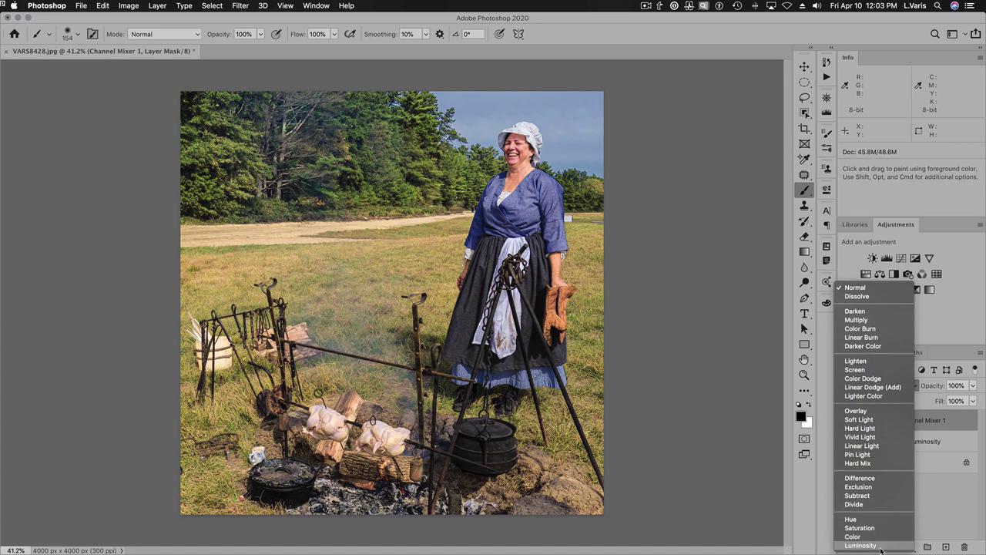
click(881, 548)
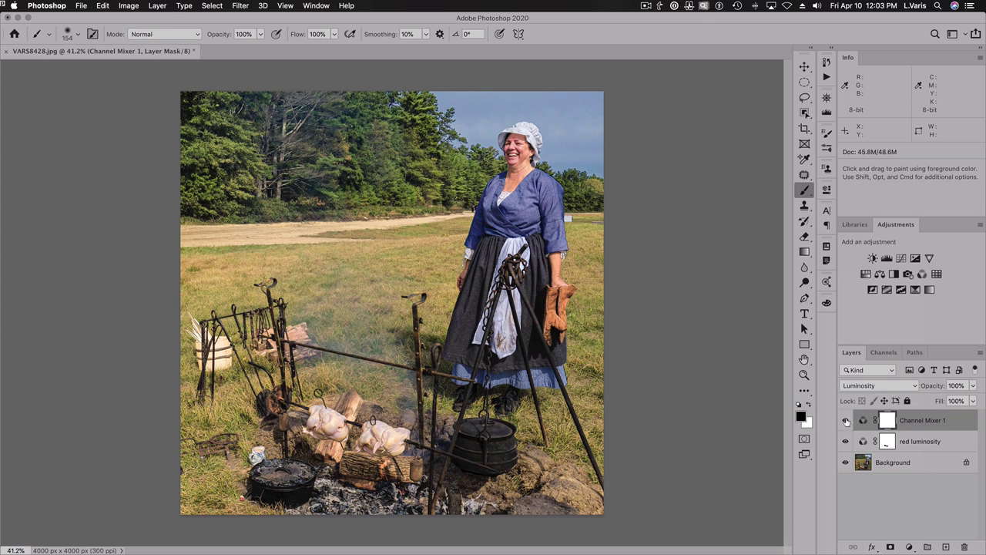
click(846, 420)
click(846, 421)
click(846, 421)
click(846, 420)
click(846, 421)
click(847, 420)
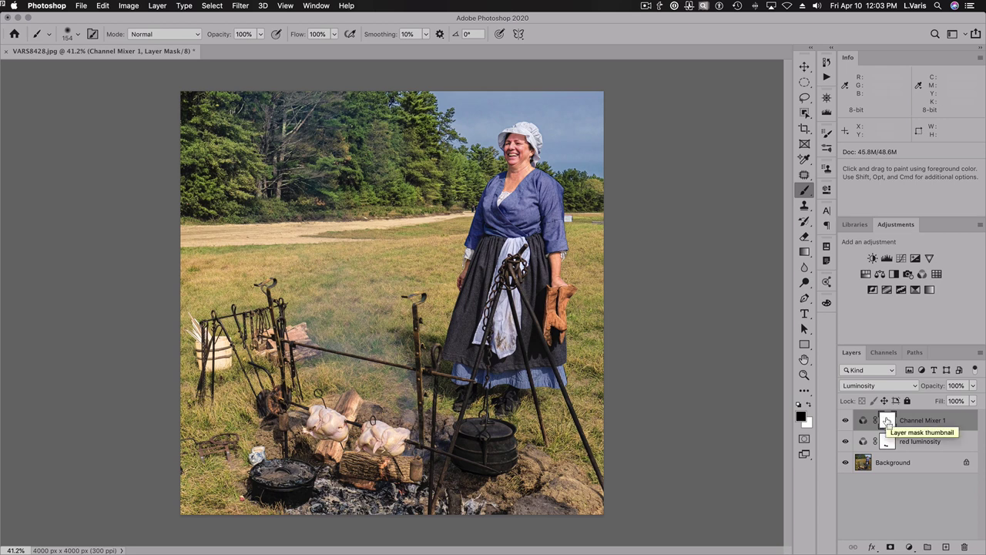
Step: Invert the Channel Mixer 1 mask to black, paint white over the trees with a 500 px Brush, and compare before and after
key(super+i)
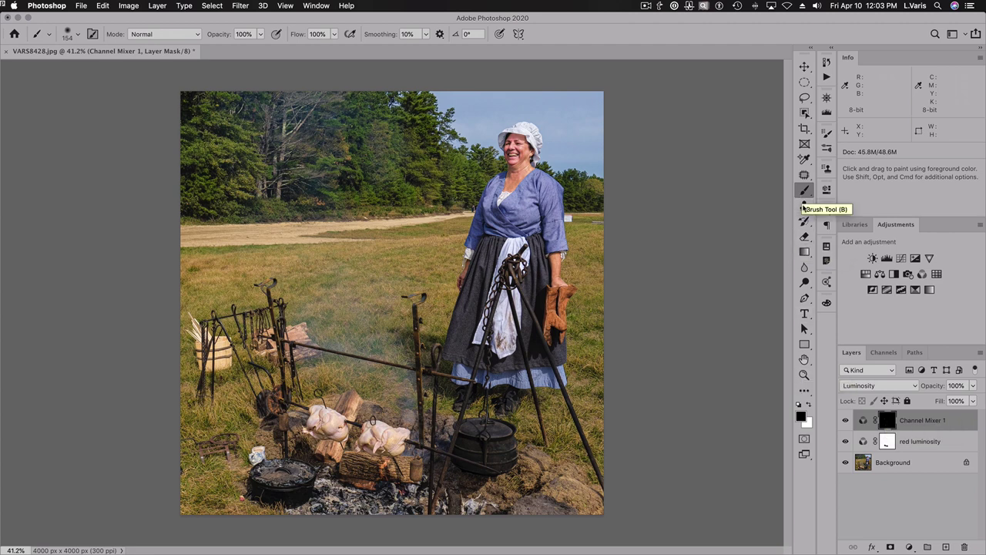
click(807, 406)
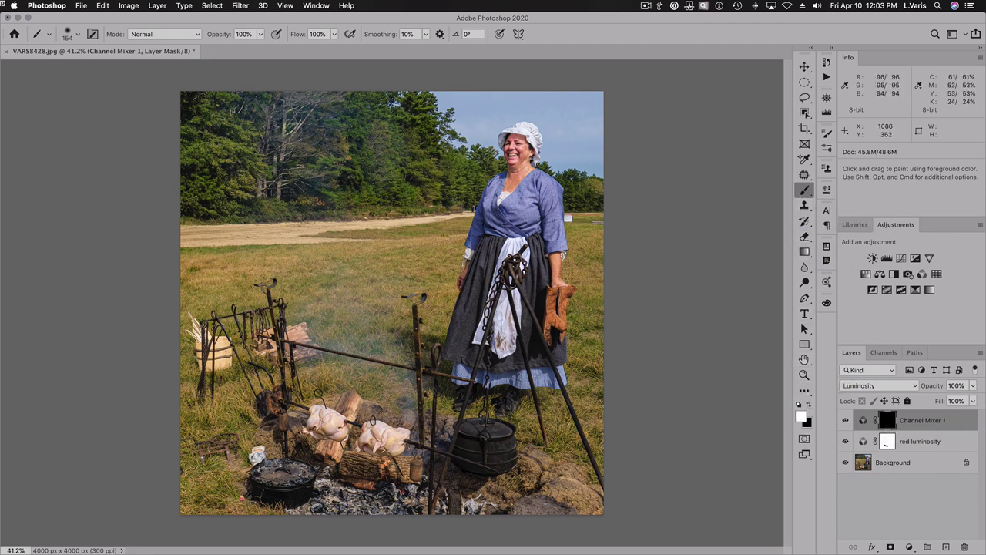
key(bracketright)
key(bracketright)
key(bracketright)
key(bracketright)
key(bracketright)
key(bracketright)
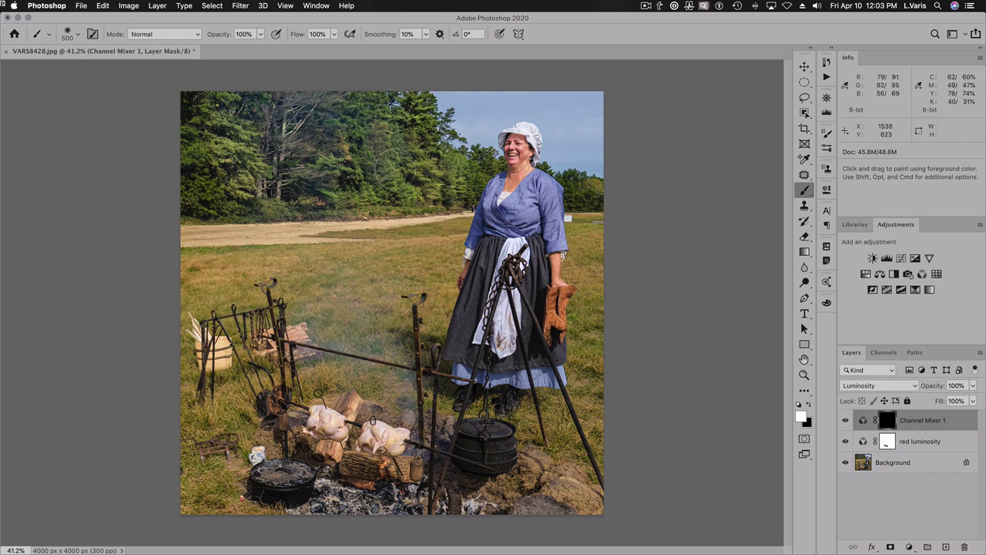
drag(462, 174, 414, 183)
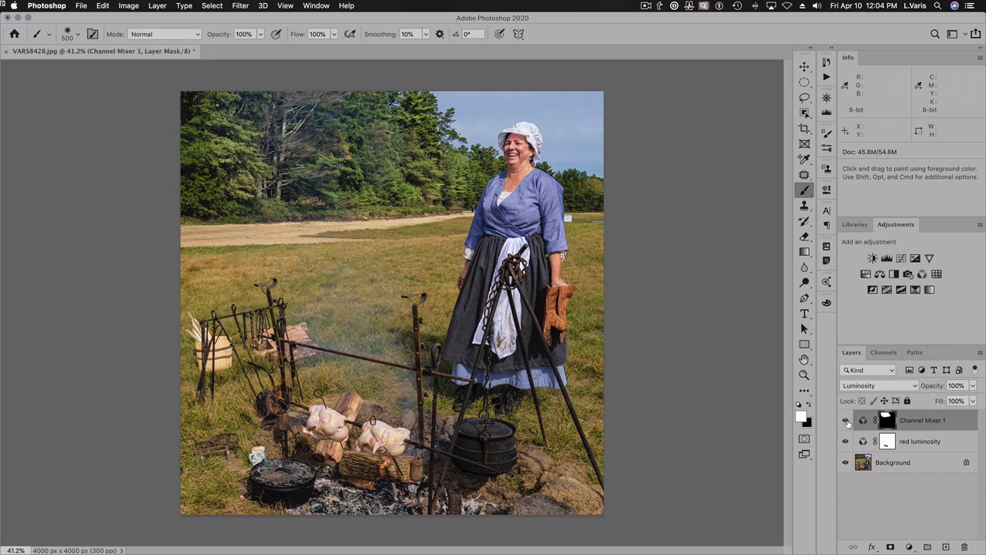
click(845, 420)
click(845, 420)
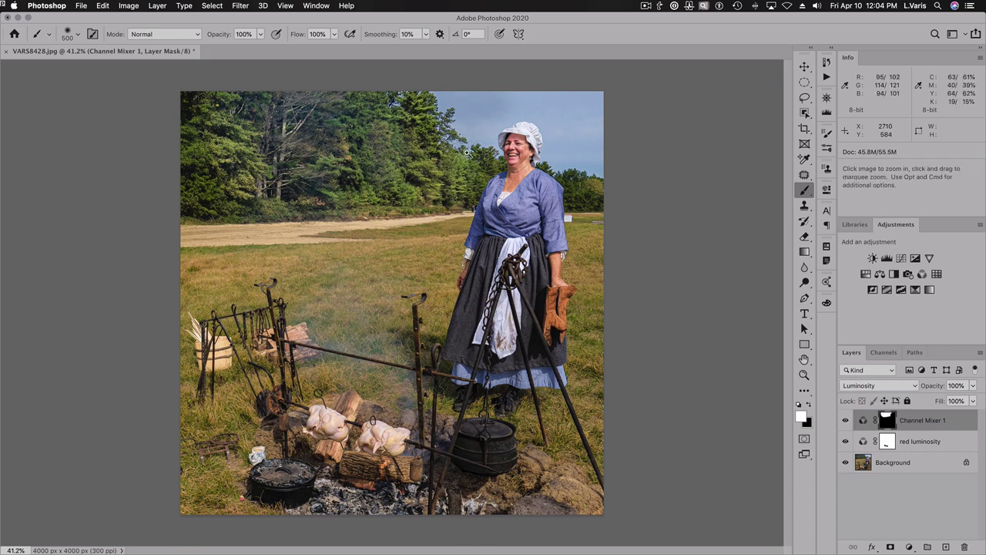
Step: Paint white on the Channel Mixer 1 mask over the sky around the woman's head and the trees, using a 300 px brush
click(468, 152)
click(469, 150)
click(470, 150)
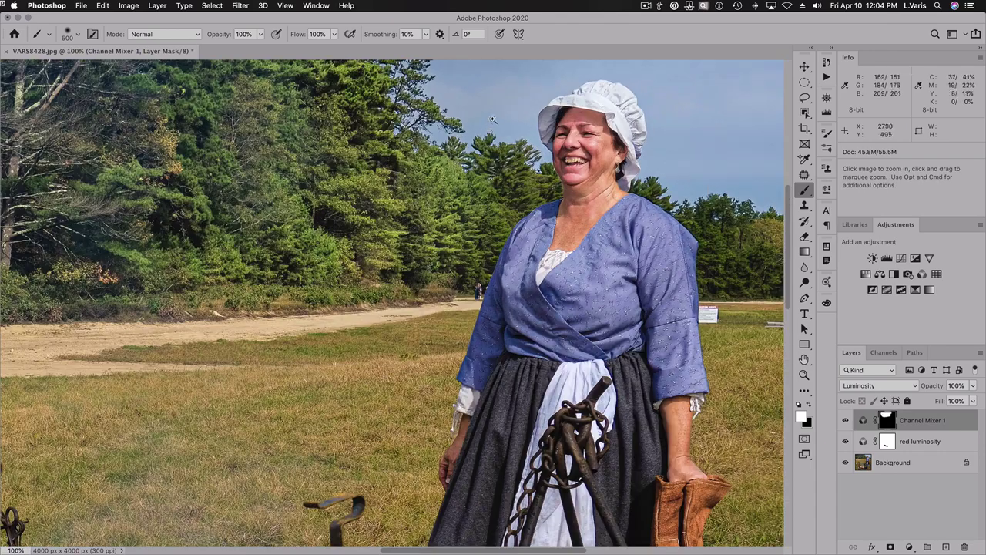
drag(490, 123, 368, 262)
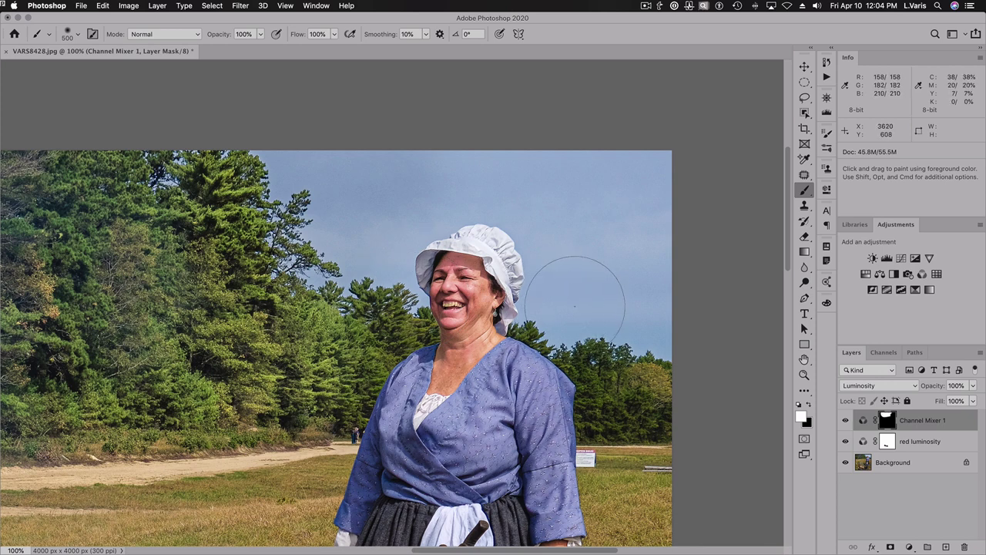
key(bracketleft)
key(bracketleft)
key(bracketleft)
key(bracketleft)
mouse_move(590, 295)
mouse_down()
mouse_move(541, 297)
mouse_move(537, 312)
mouse_move(606, 332)
mouse_move(645, 313)
mouse_move(612, 295)
mouse_move(635, 339)
mouse_move(652, 257)
mouse_move(563, 292)
mouse_move(517, 214)
mouse_move(421, 211)
mouse_move(458, 208)
mouse_move(396, 254)
mouse_up()
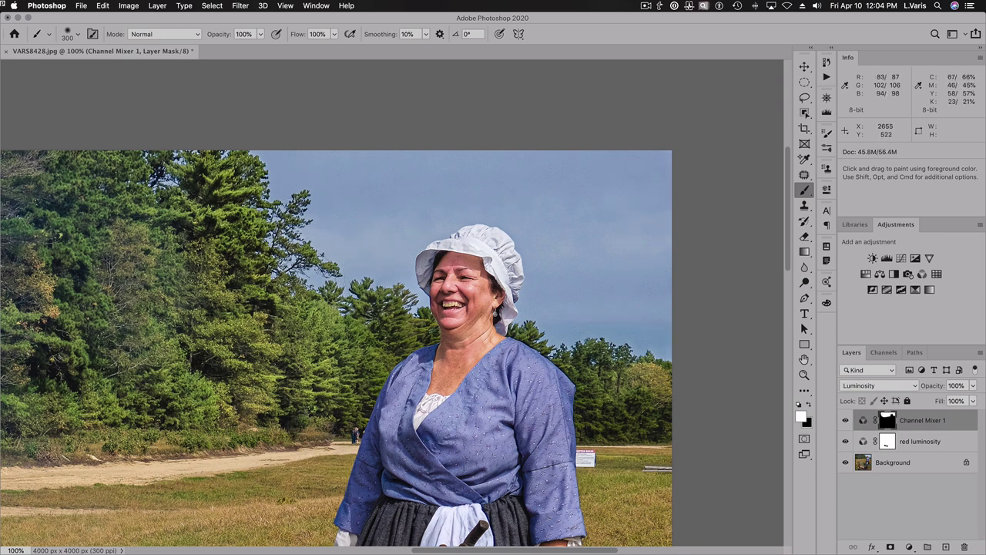
mouse_move(205, 285)
mouse_down()
mouse_move(202, 331)
mouse_move(231, 370)
mouse_up()
Step: Fit the whole photo in view and compare it with and without the masked Channel Mixer 1 layer
key(space)
key(super+space)
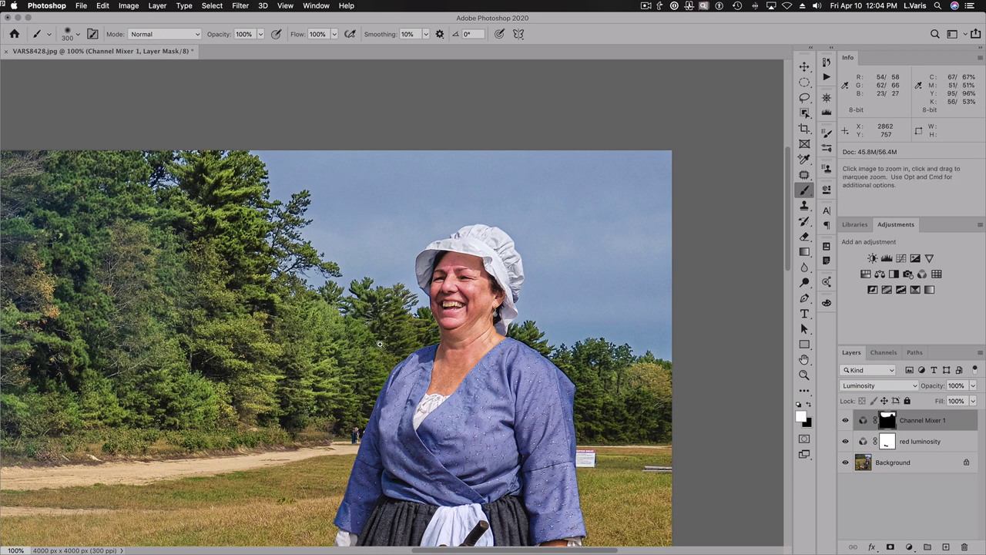
key(space)
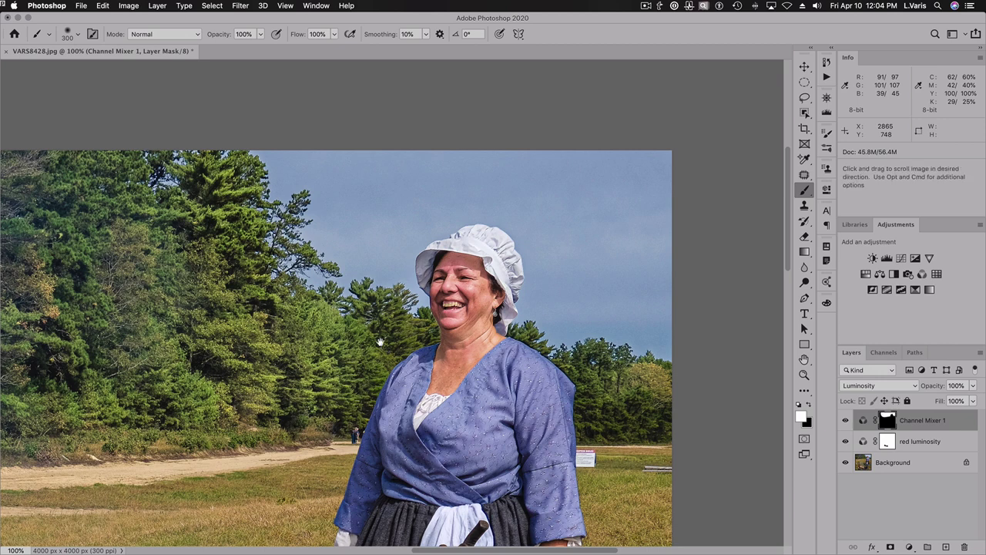
key(alt+space)
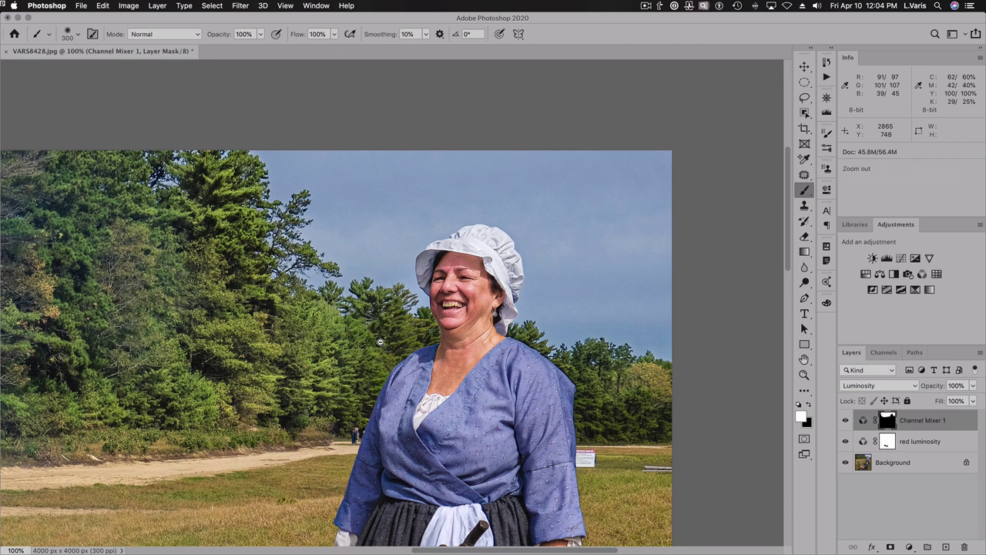
double_click(804, 359)
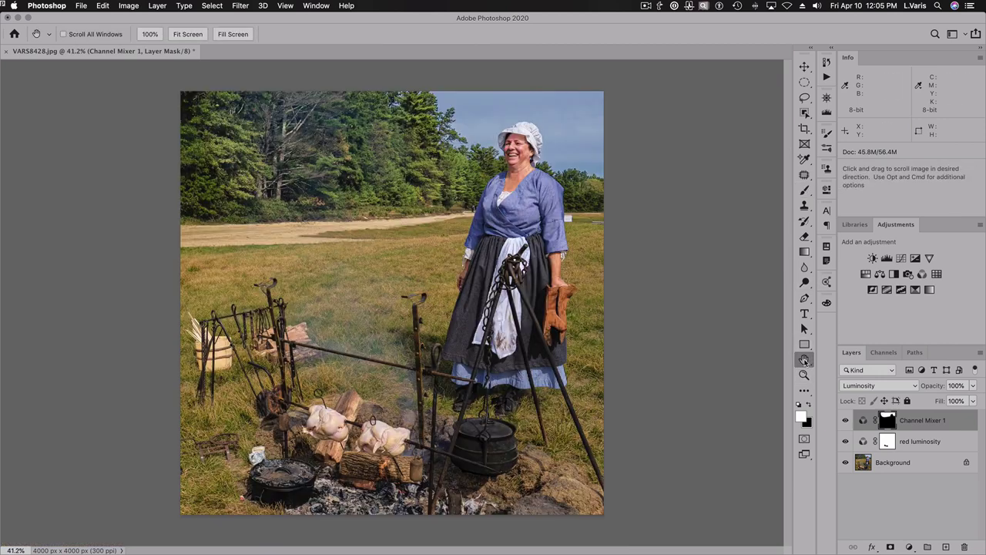
click(845, 421)
click(844, 421)
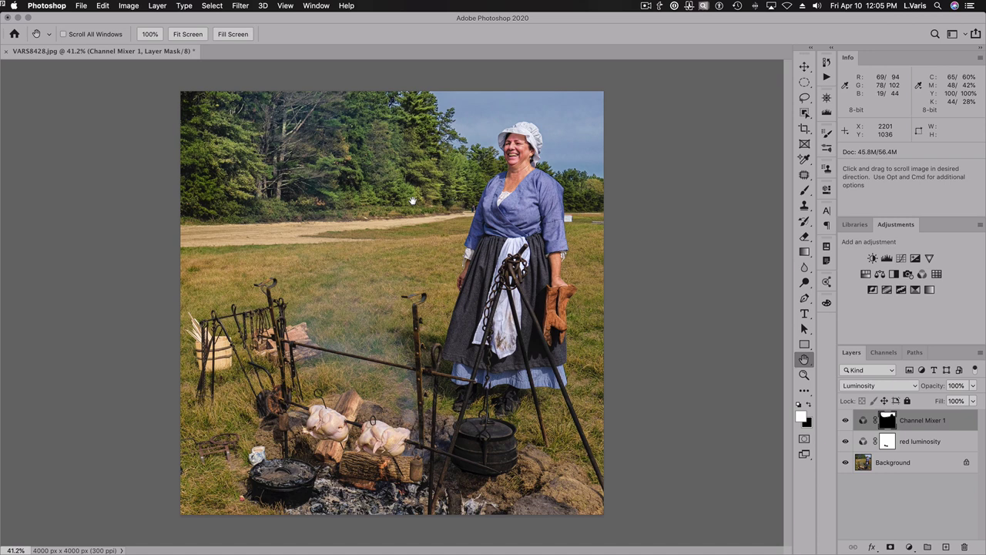
Step: Add a third Channel Mixer adjustment layer and set its Green output channel to Green +121% and Blue -18%
click(922, 275)
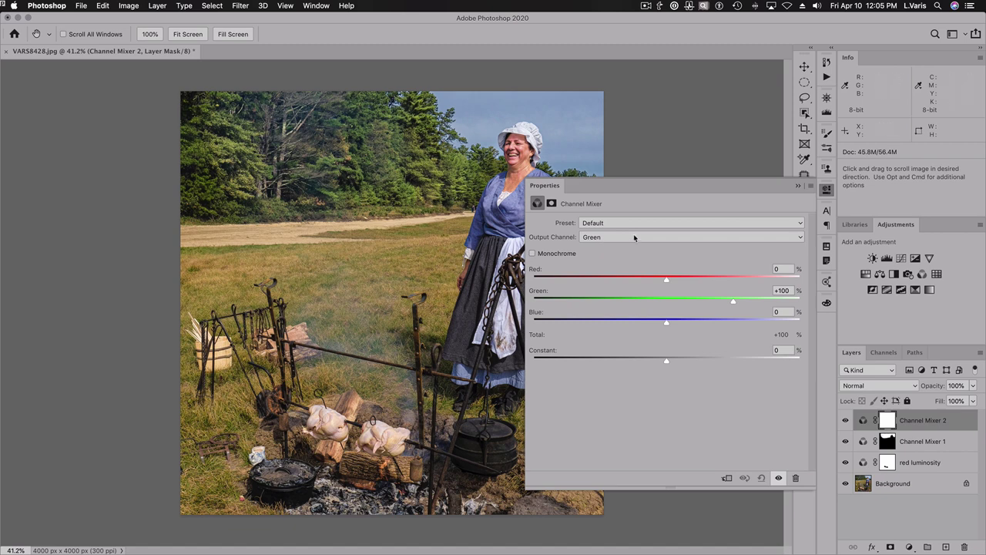
click(735, 303)
drag(738, 304, 741, 304)
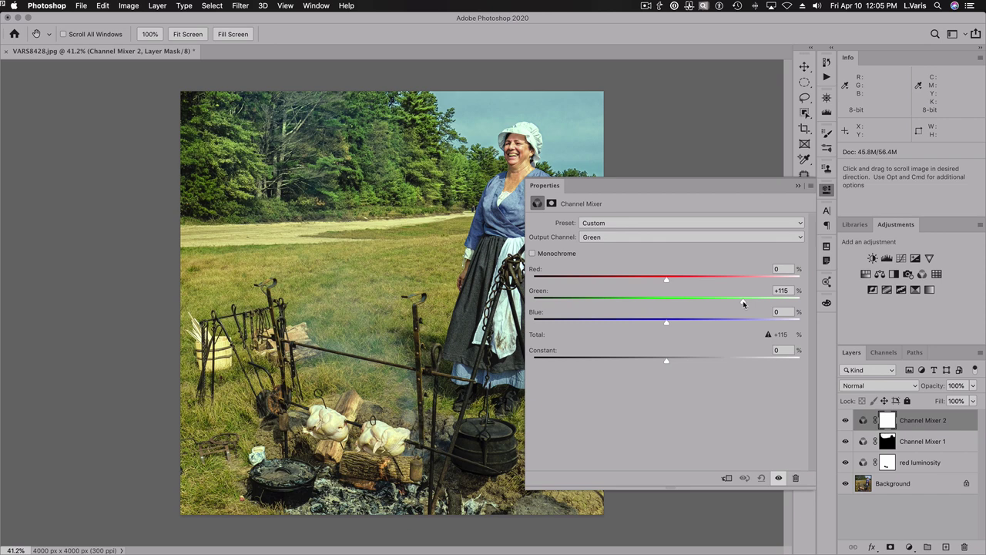
drag(745, 303, 747, 304)
drag(667, 325, 659, 325)
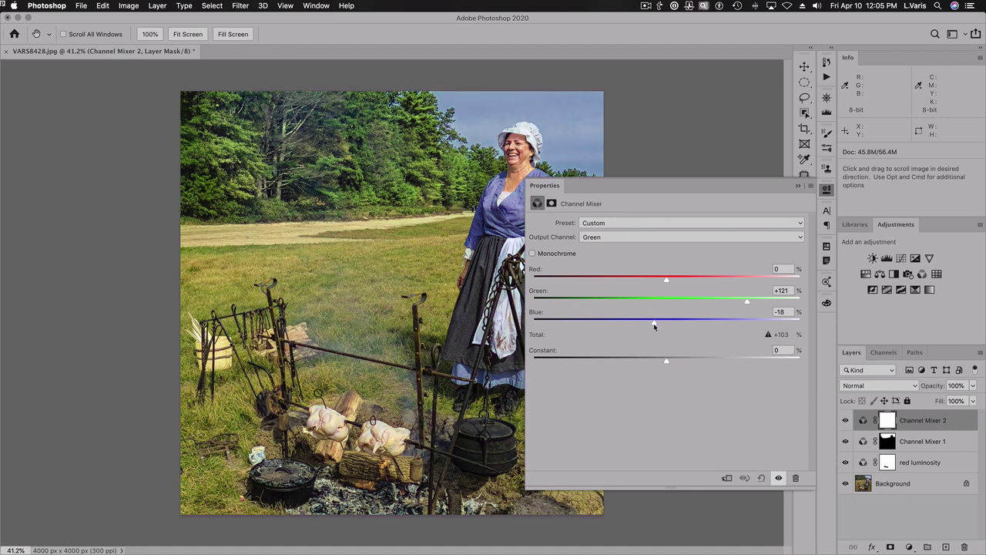
drag(654, 326, 654, 326)
click(826, 189)
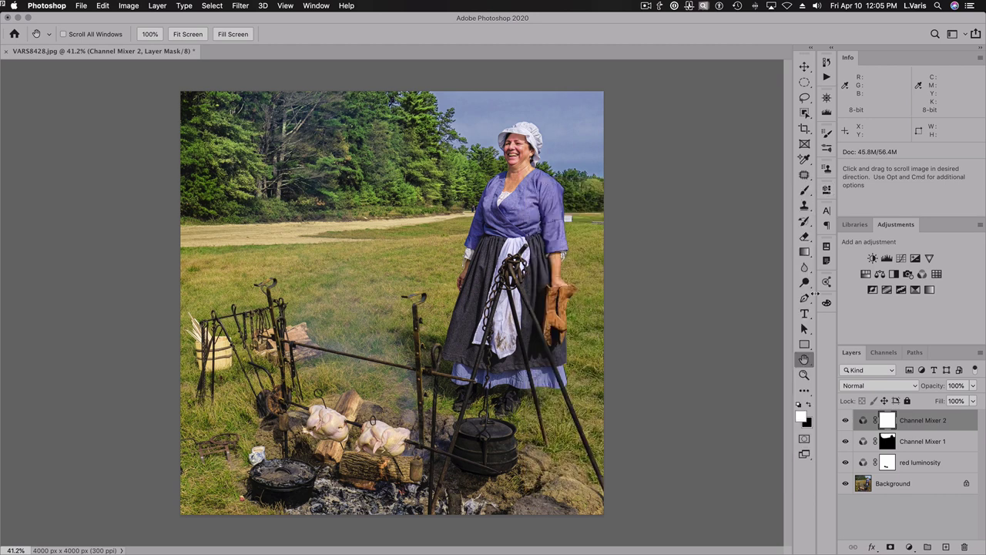
Step: Compare the whole photo with the Channel Mixer 2 layer shown and hidden several times
click(846, 420)
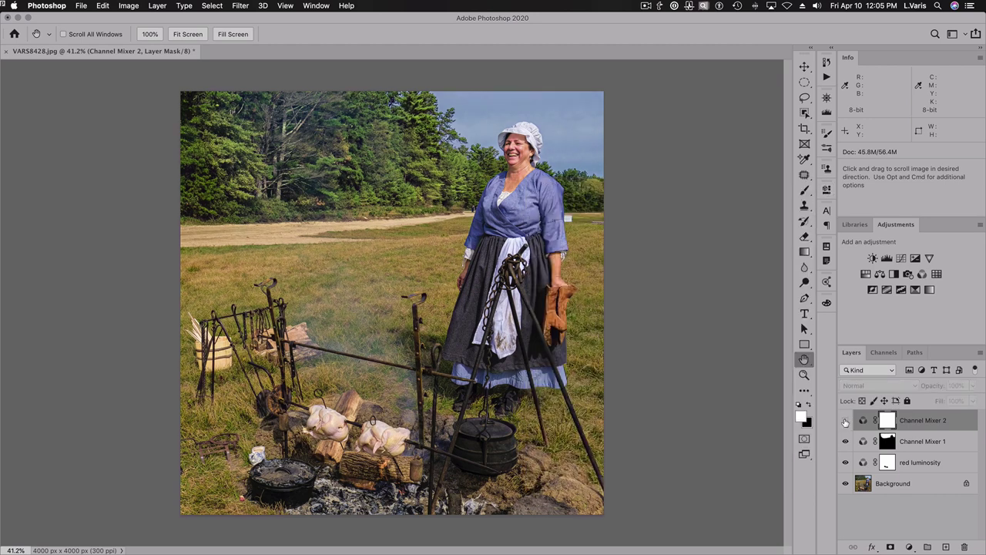
click(846, 421)
click(845, 421)
click(845, 420)
click(845, 420)
click(845, 420)
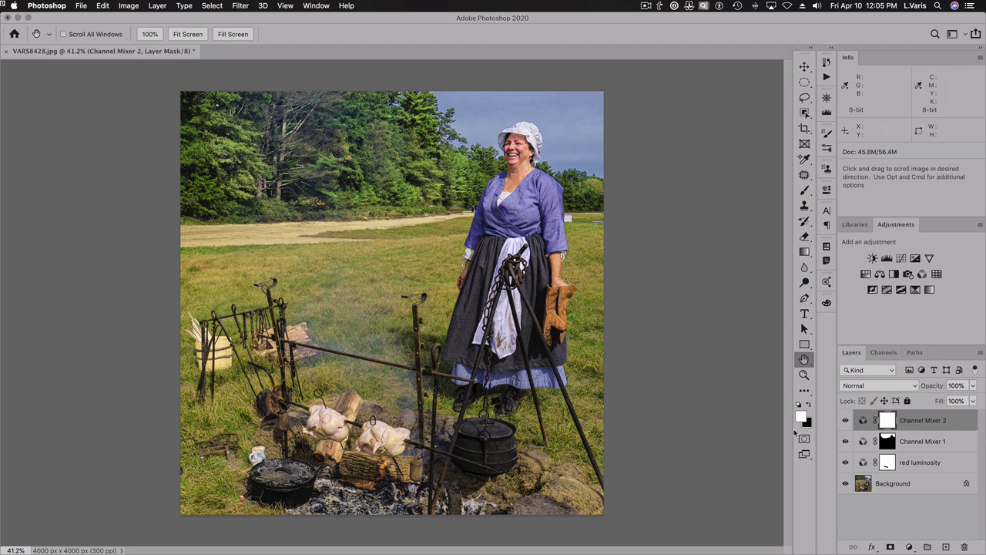
click(845, 421)
click(845, 421)
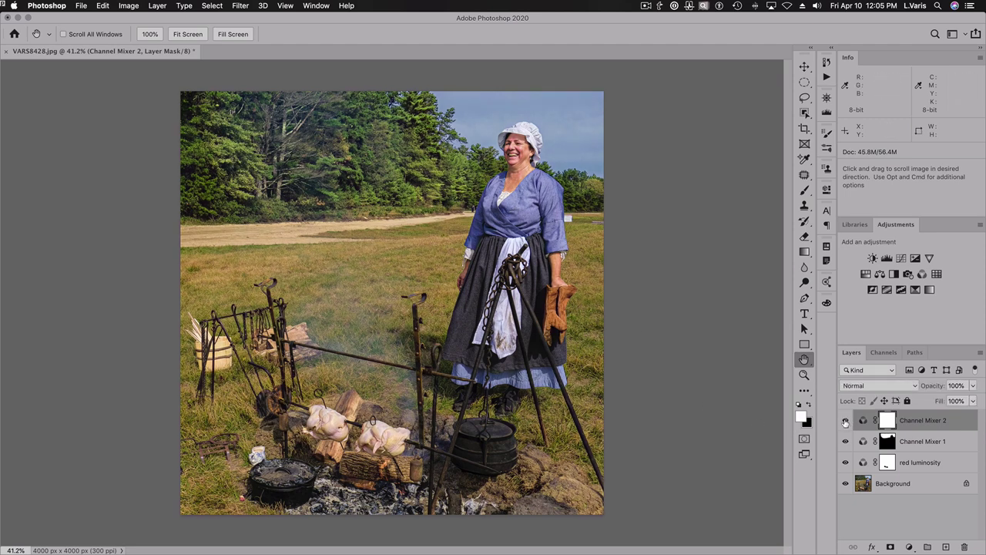
click(845, 421)
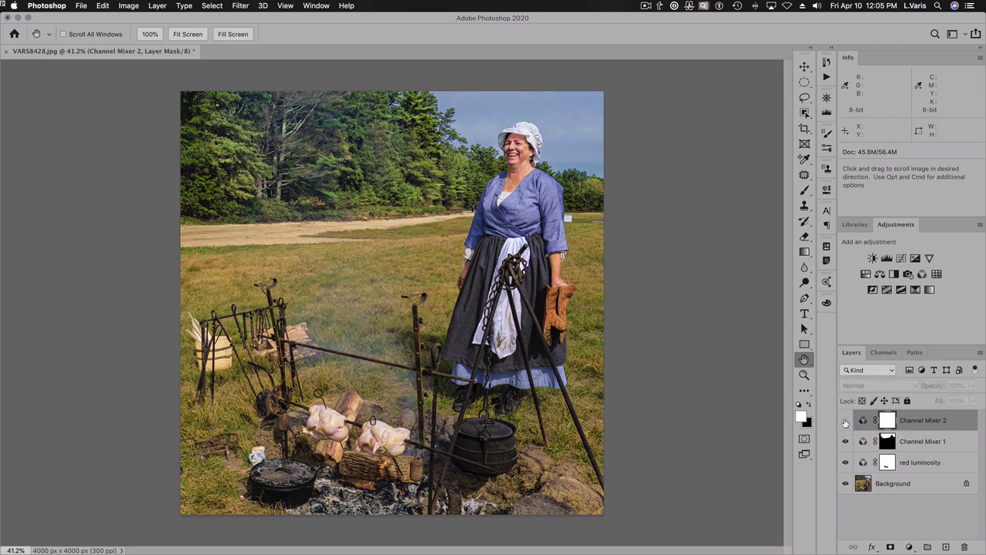
click(845, 421)
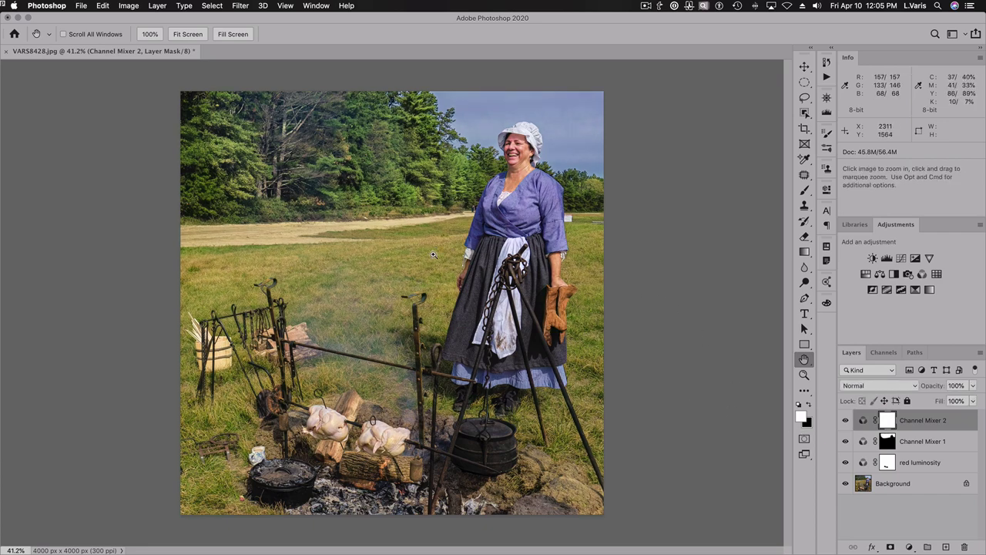
Step: Examine the woman's blouse and skin at 100% with the Channel Mixer 2 layer shown and hidden
super+click(522, 220)
super+click(521, 220)
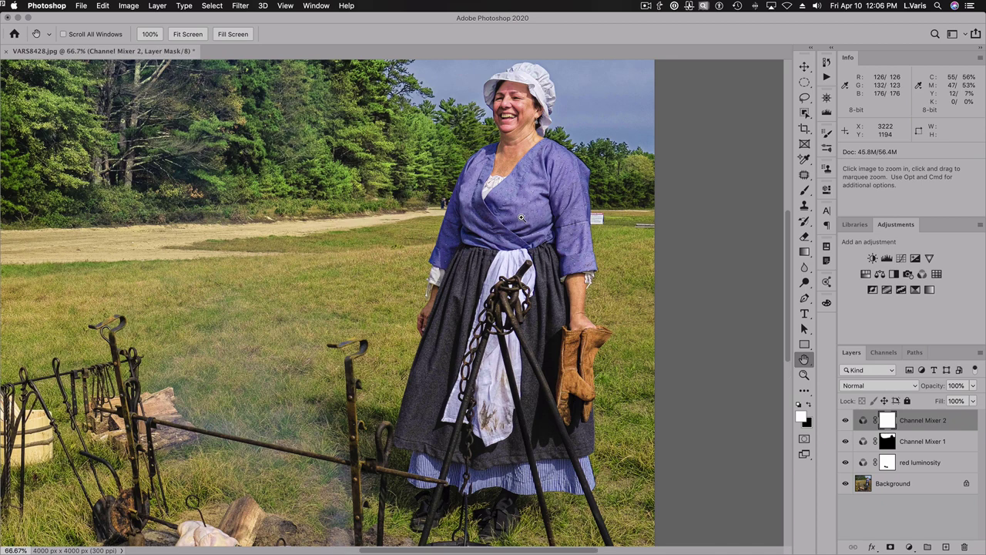
super+click(522, 218)
drag(501, 206, 507, 283)
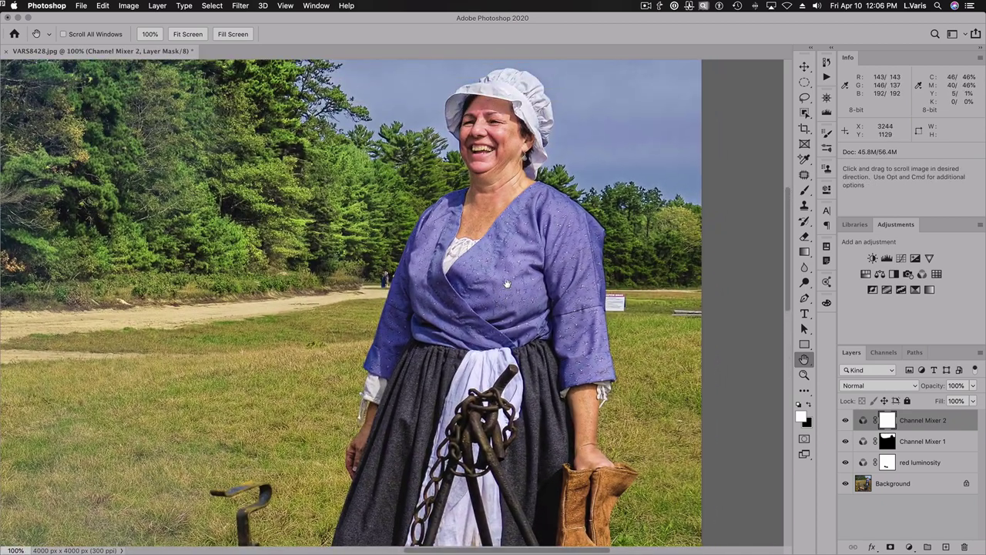
click(845, 420)
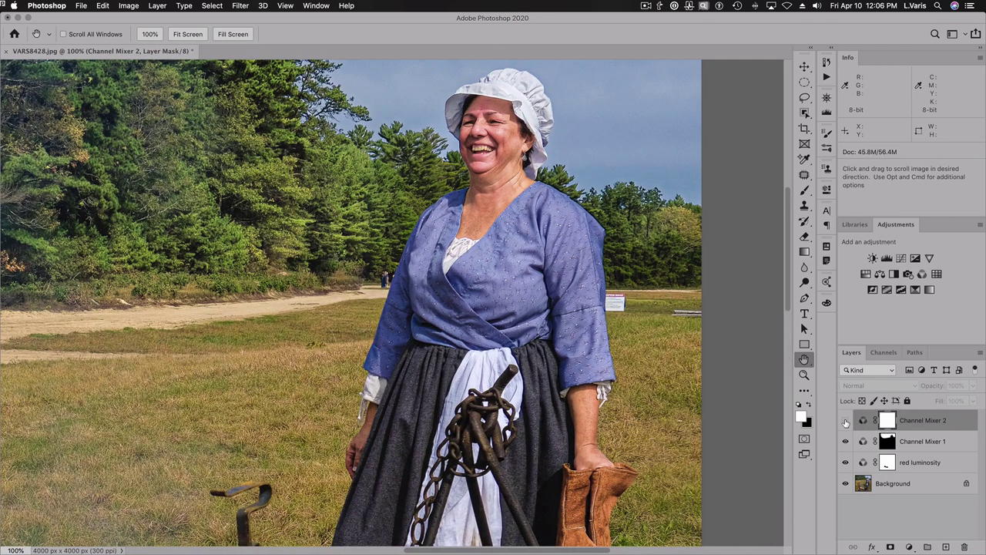
click(845, 420)
click(845, 420)
click(845, 420)
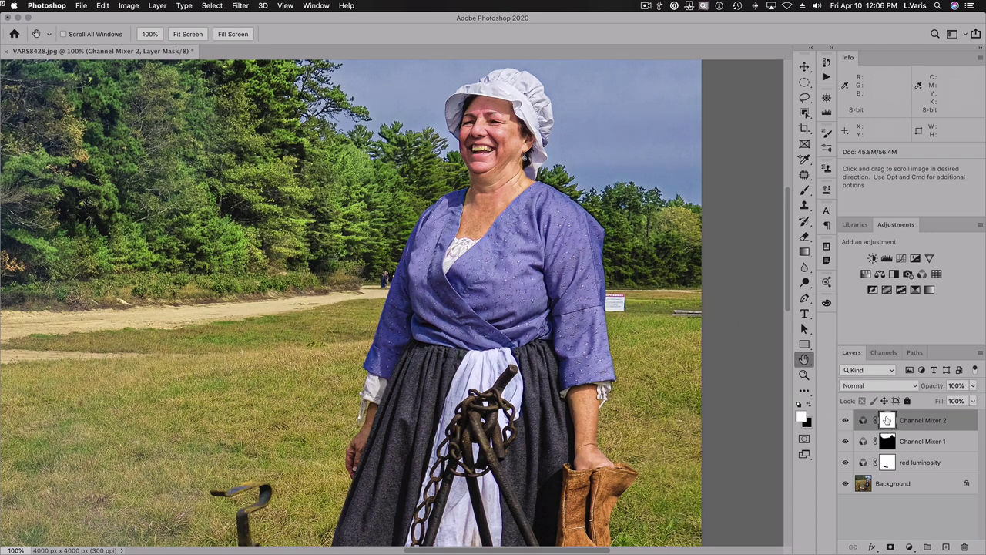
Step: Paint black over the woman's blue blouse on the Channel Mixer 2 mask, using a Brush reduced from 250 to 175 px
click(804, 191)
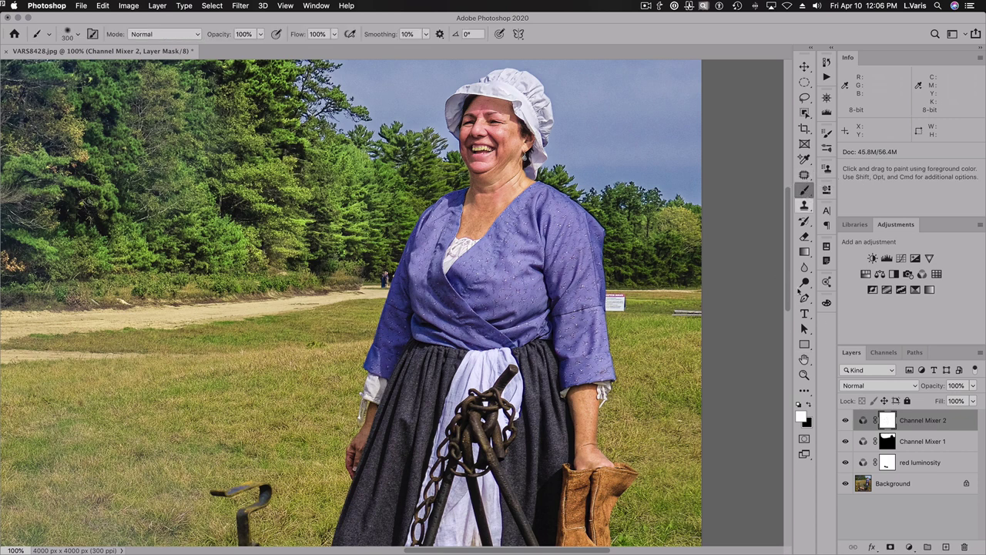
click(810, 405)
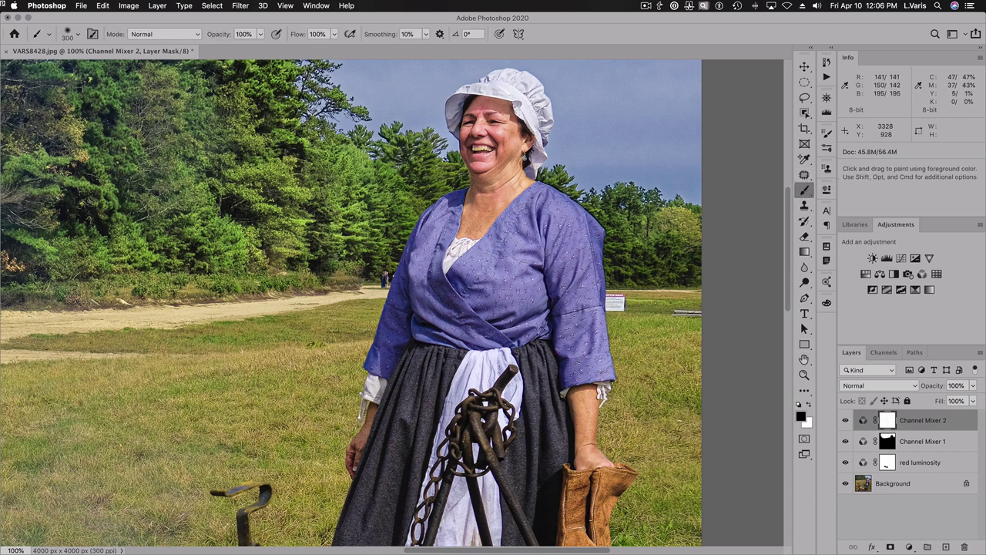
key(bracketleft)
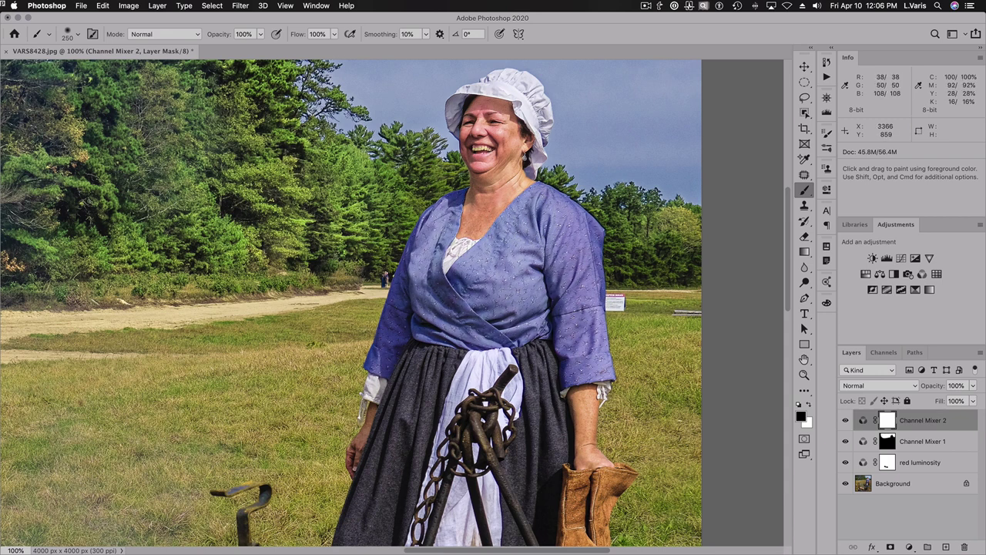
mouse_move(552, 281)
mouse_down()
mouse_move(559, 360)
mouse_move(573, 355)
mouse_up()
key(bracketleft)
key(bracketleft)
key(bracketleft)
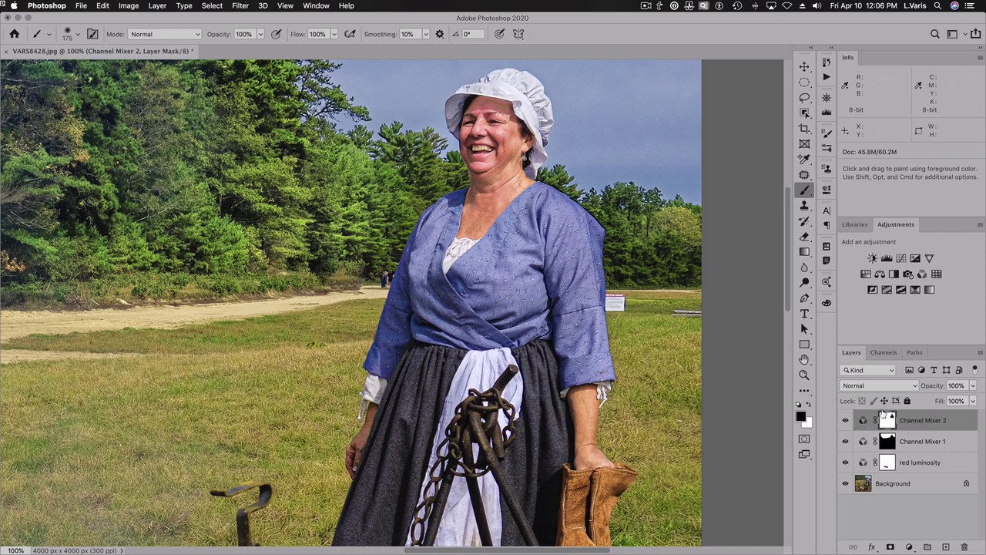
key(space)
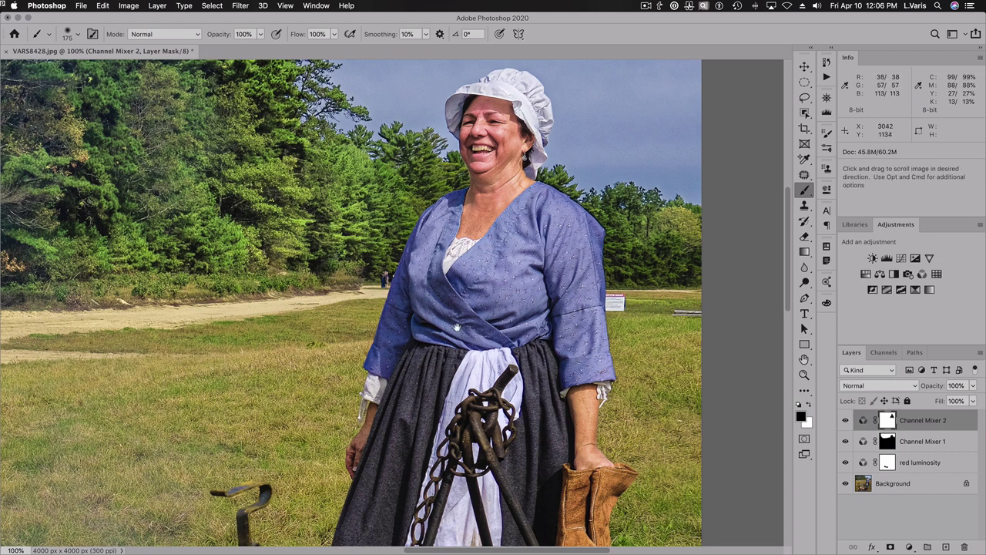
key(super+space)
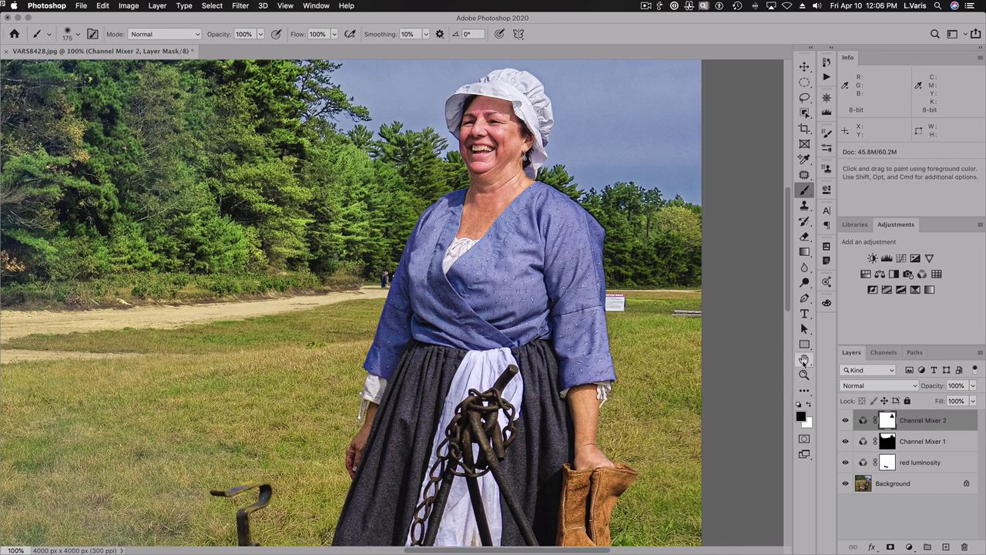
Step: Compare the whole photo with the Channel Mixer 2 layer shown and hidden after the mask painting
double_click(804, 359)
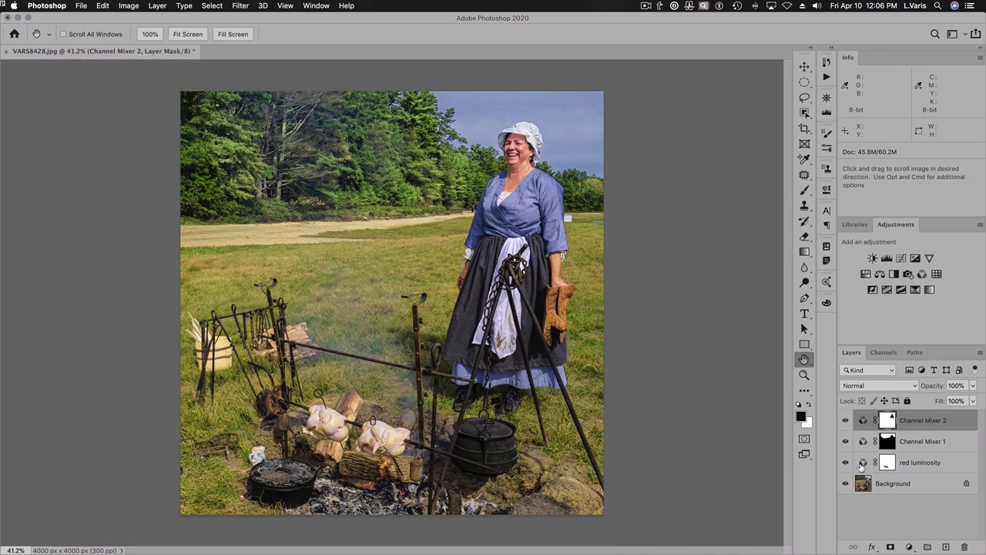
click(845, 421)
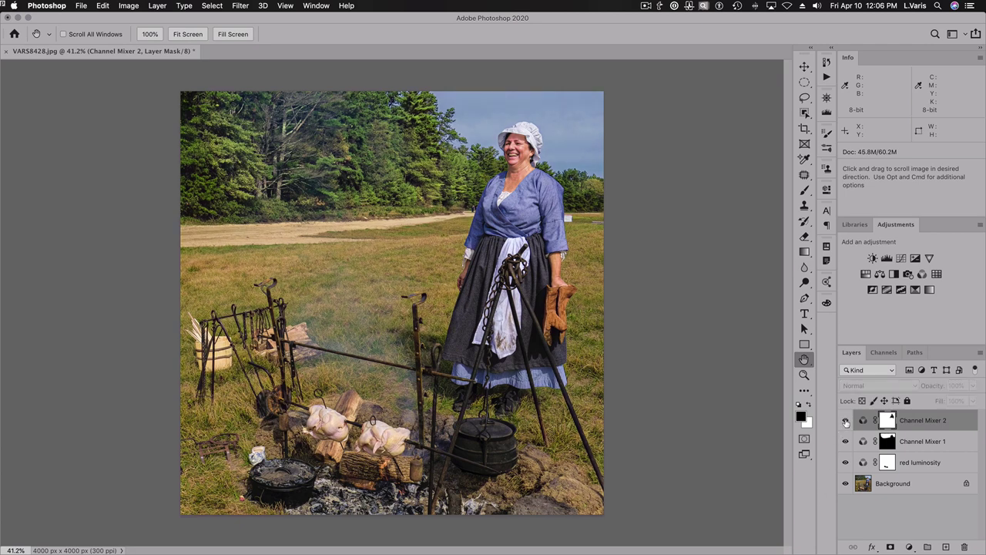
click(846, 420)
click(845, 421)
click(845, 421)
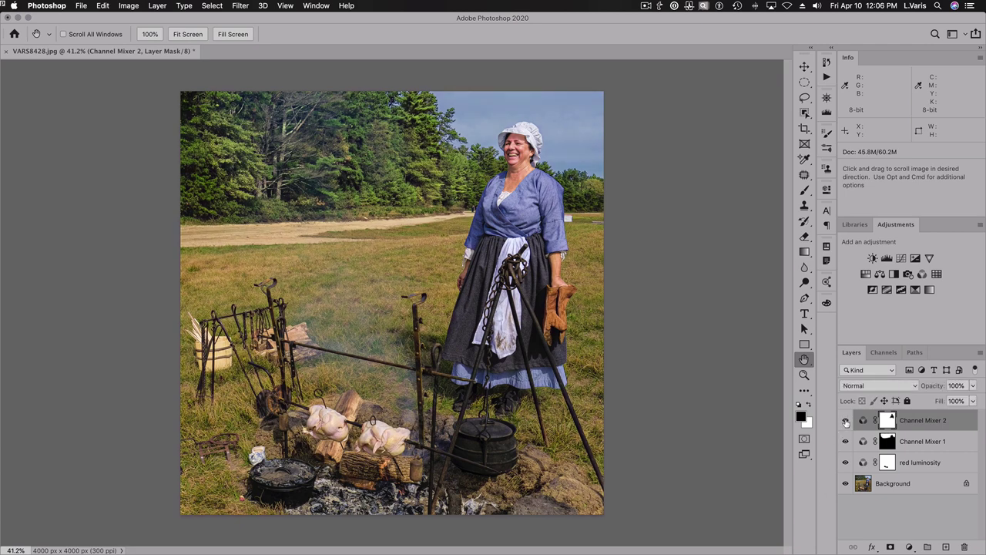
click(845, 420)
click(846, 421)
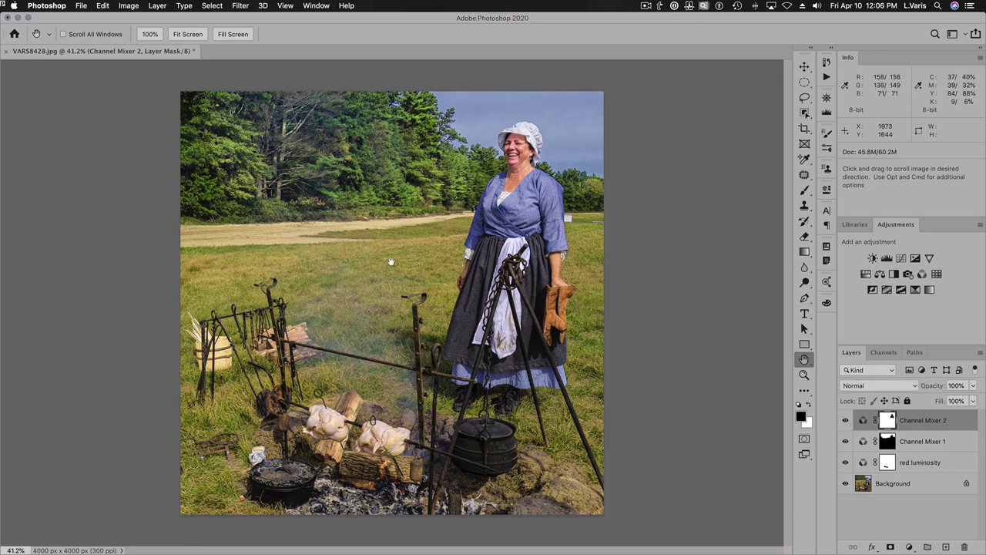
Step: Compare the original Background alone with the fully adjusted photo by switching all adjustment layers off and on together
alt+click(846, 484)
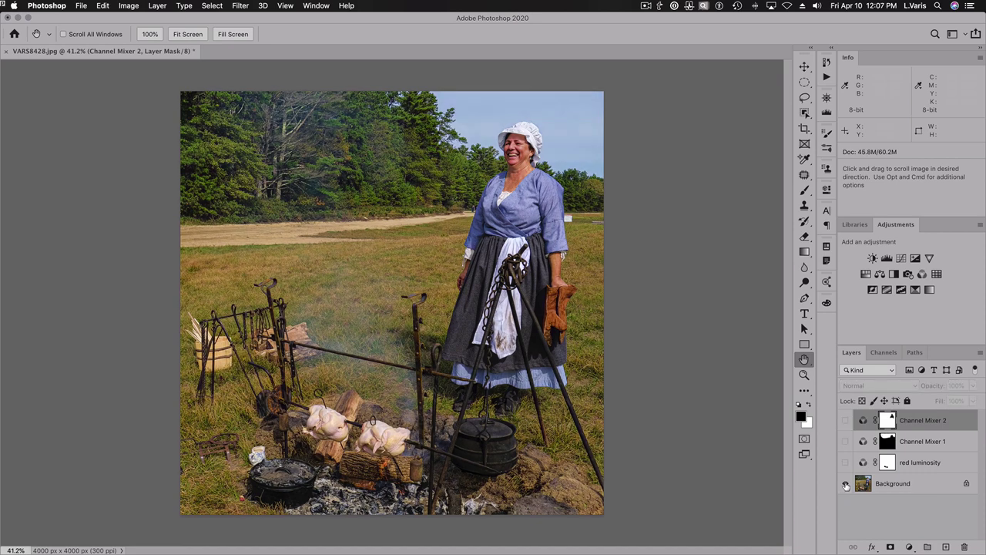
alt+click(846, 484)
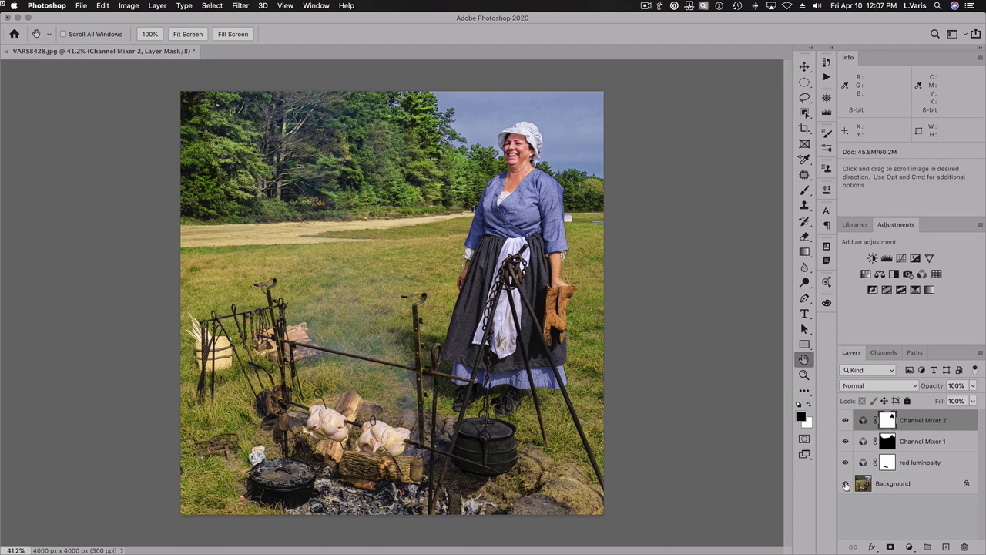
alt+click(845, 484)
alt+click(845, 484)
alt+click(846, 484)
alt+click(845, 484)
alt+click(846, 484)
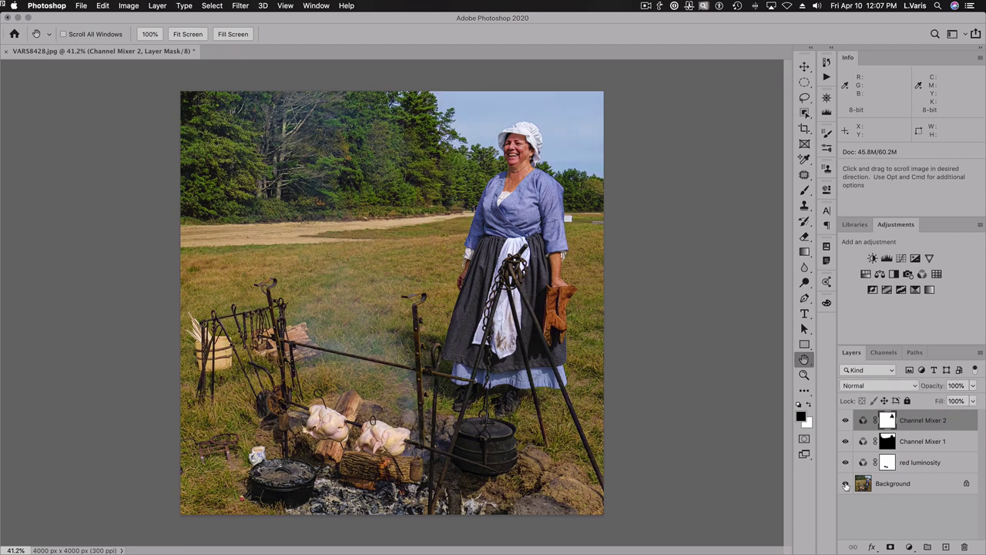
alt+click(846, 484)
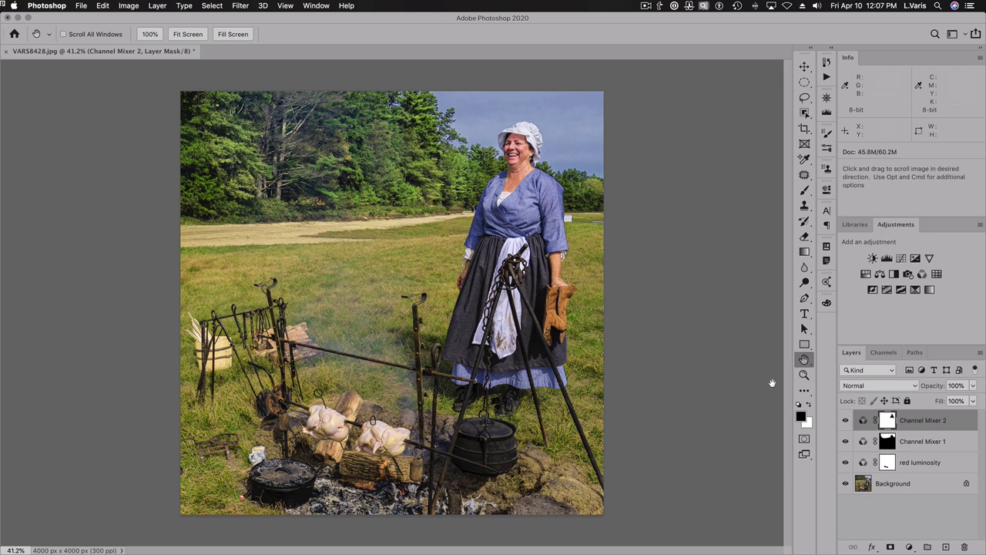
Step: Add a Threshold adjustment layer above Channel Mixer 2 and lower its Threshold Level to 6 to isolate the darkest areas
click(900, 289)
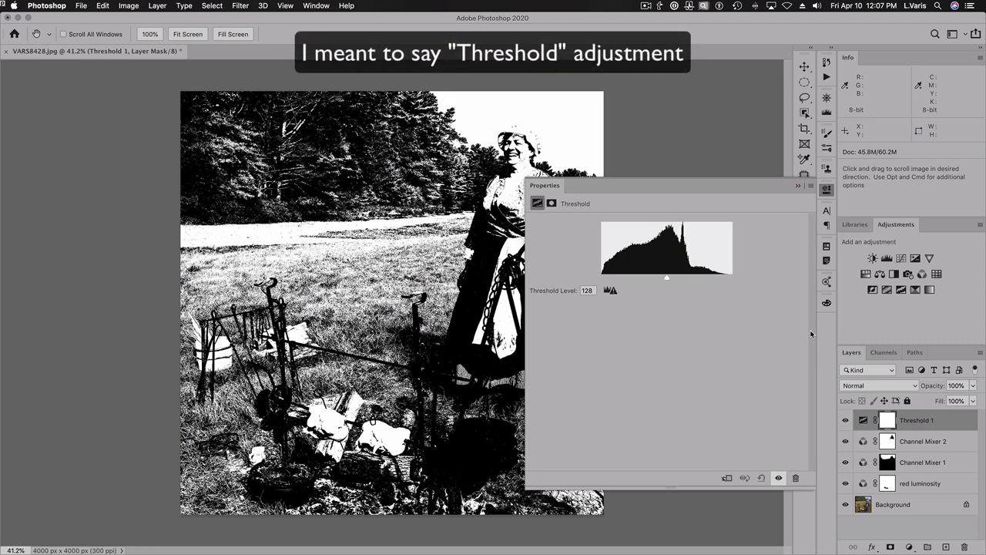
key(super+equal)
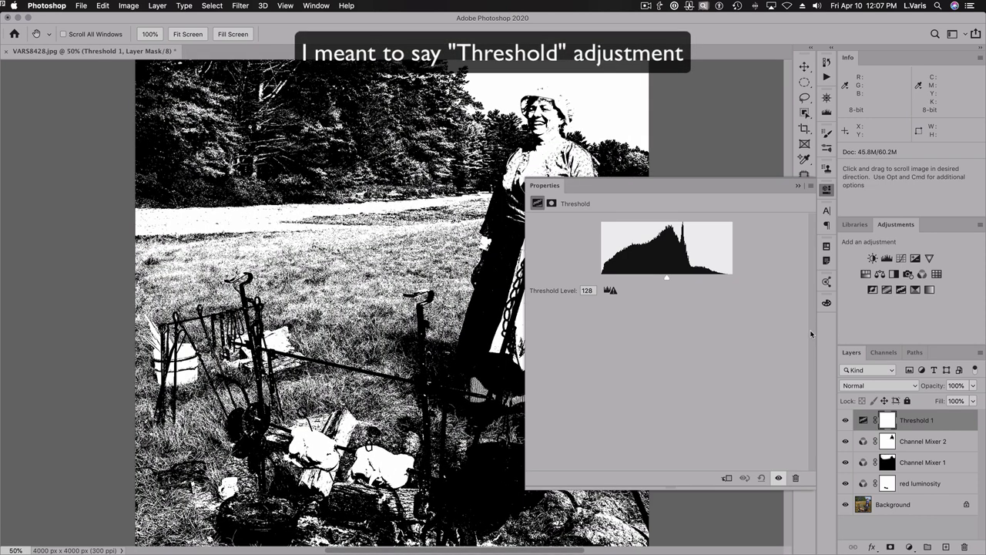
drag(437, 320, 319, 322)
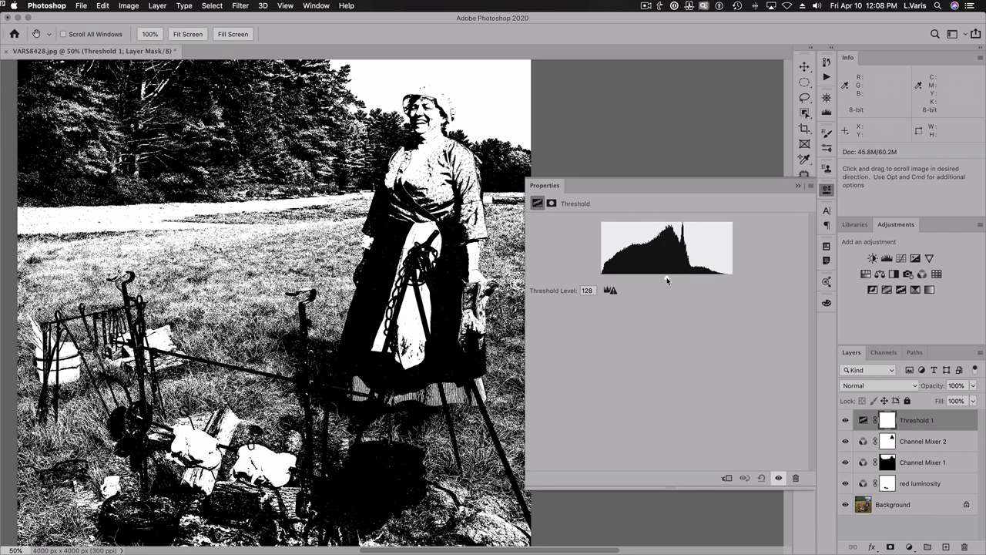
drag(667, 280, 605, 282)
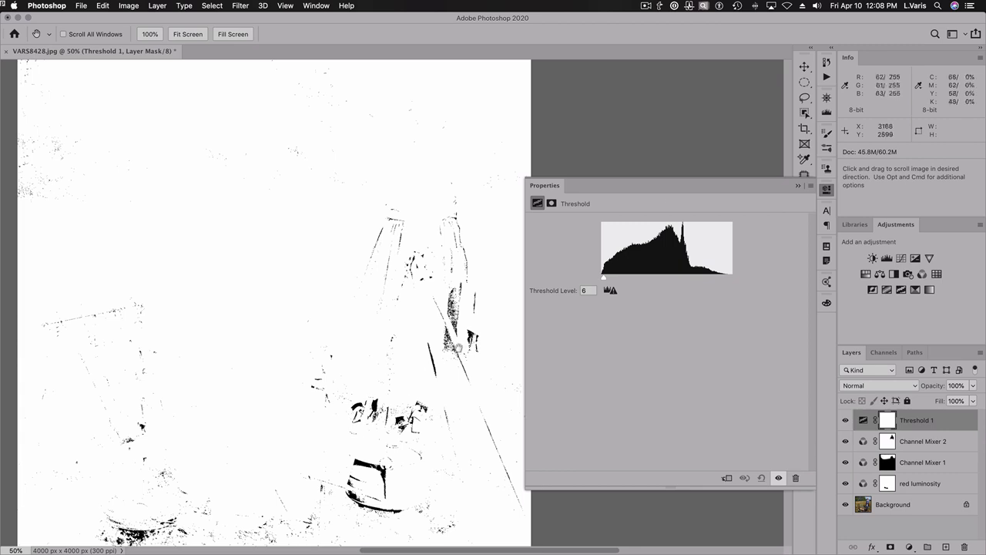
Step: Place a Color Sampler point in the solid black patch at the woman's shoes, just below the skirt hem
click(804, 159)
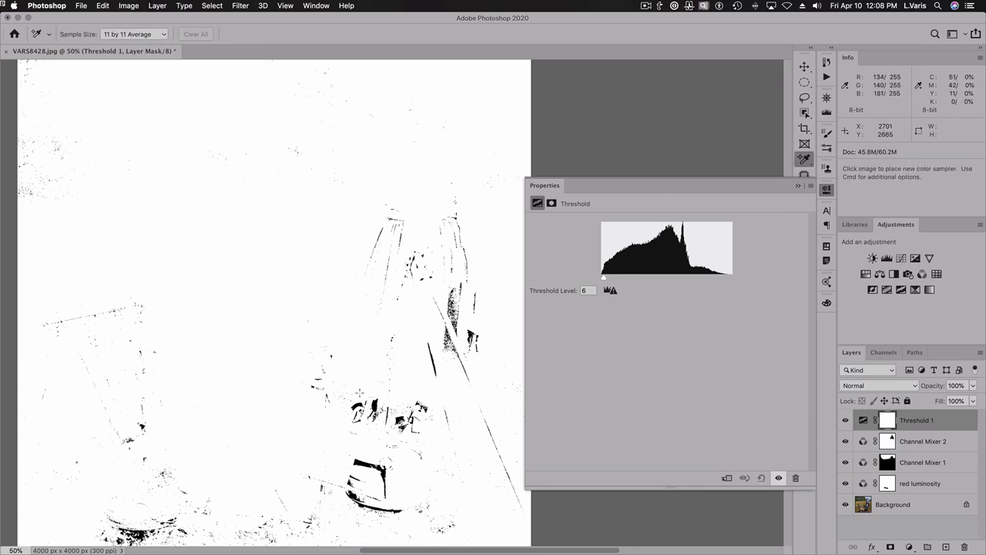
key(super+space)
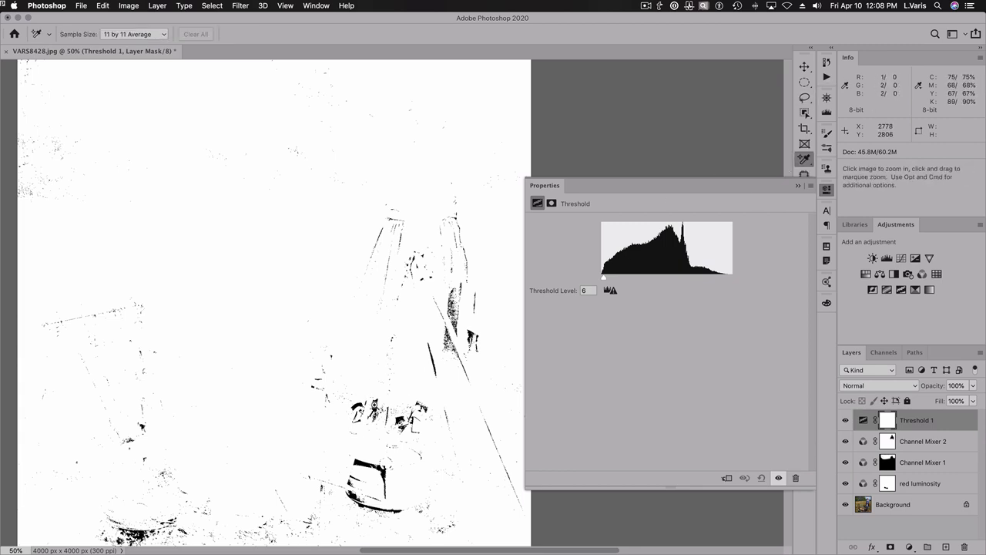
click(373, 403)
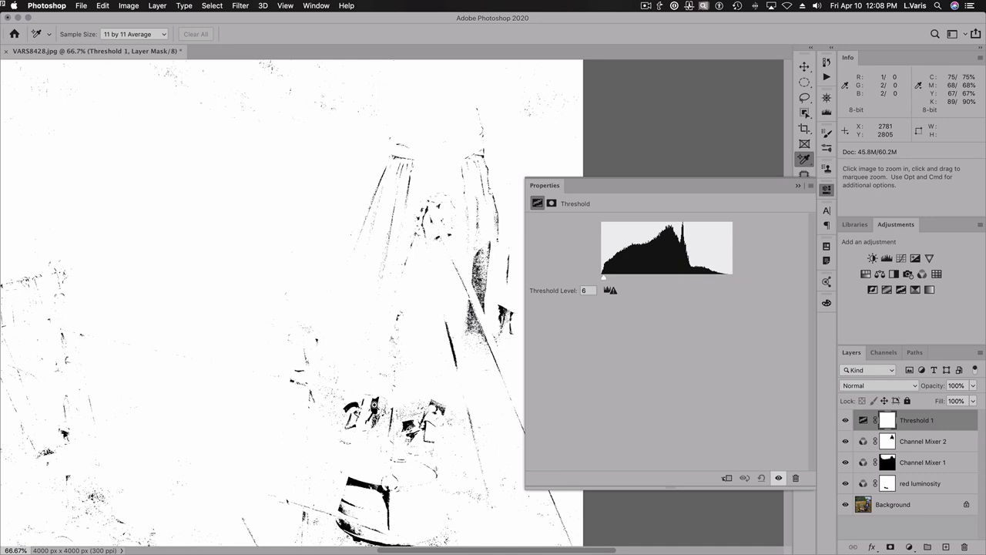
click(374, 404)
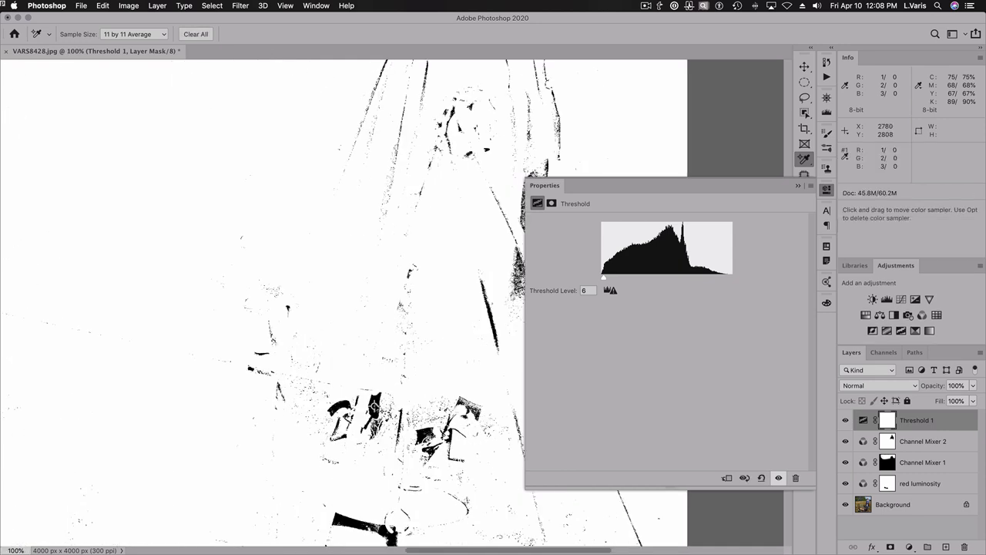
right_click(807, 162)
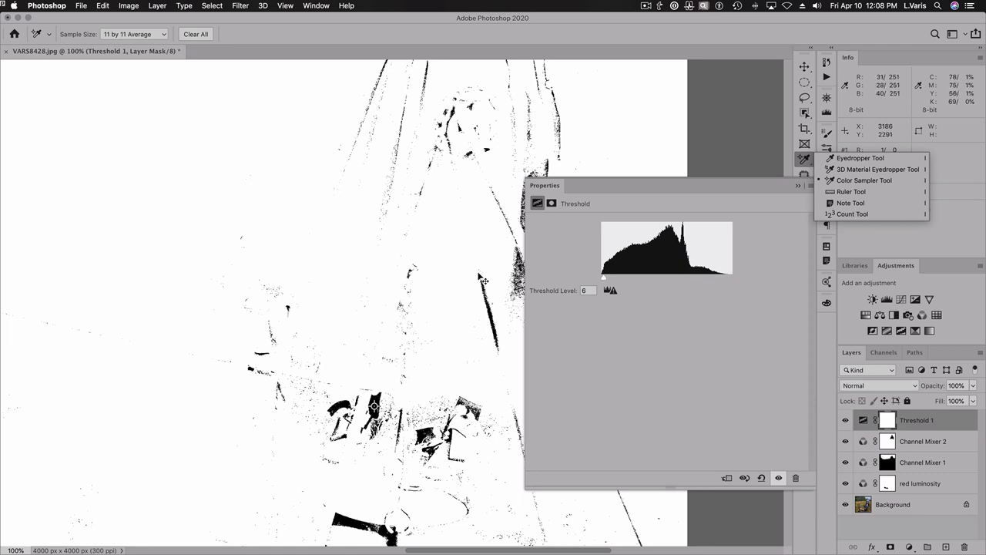
Step: Raise the Threshold Level to 237 to isolate the brightest areas of the photo
key(super+minus)
key(super+minus)
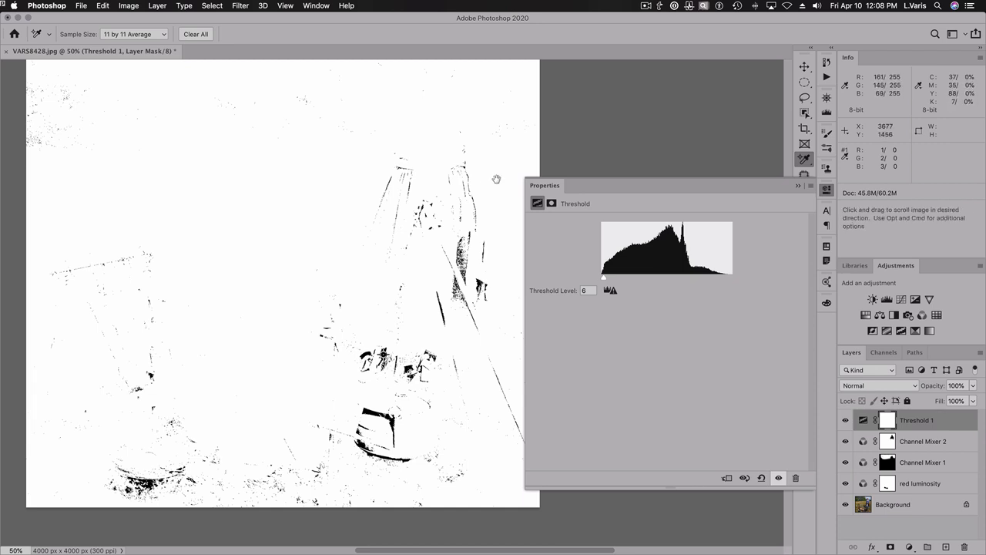
drag(471, 187, 468, 263)
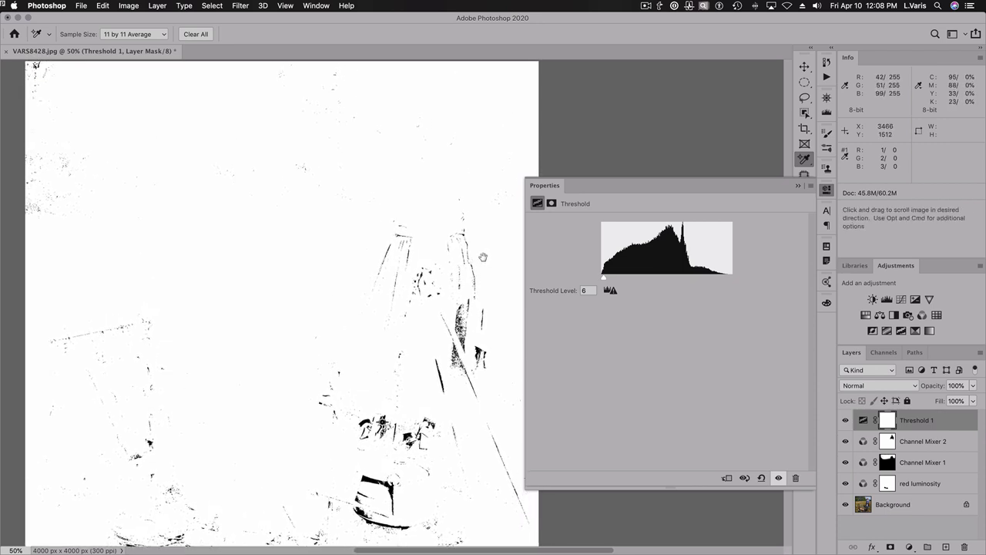
drag(605, 282, 725, 283)
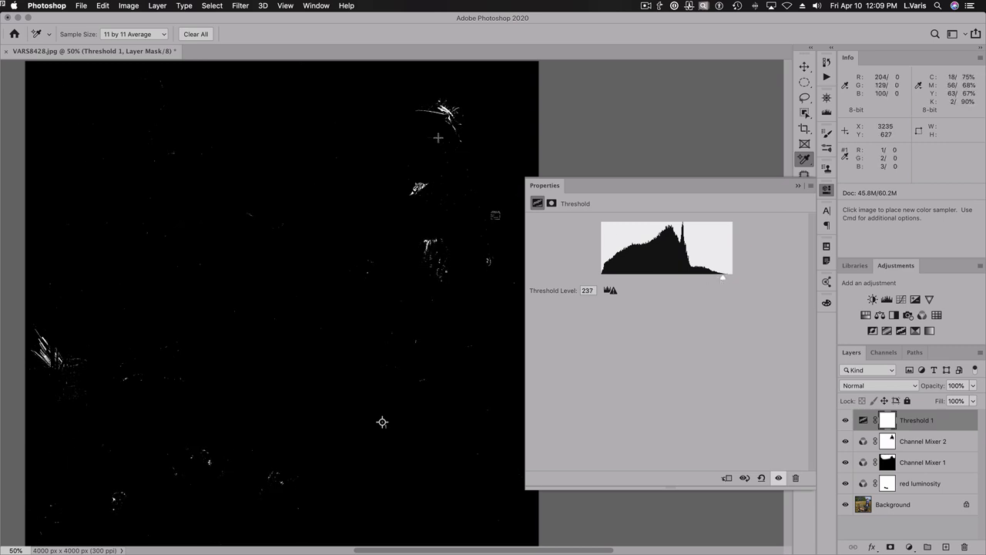
Step: Place a second Color Sampler point in the white highlight on the woman's bonnet
key(z)
click(445, 114)
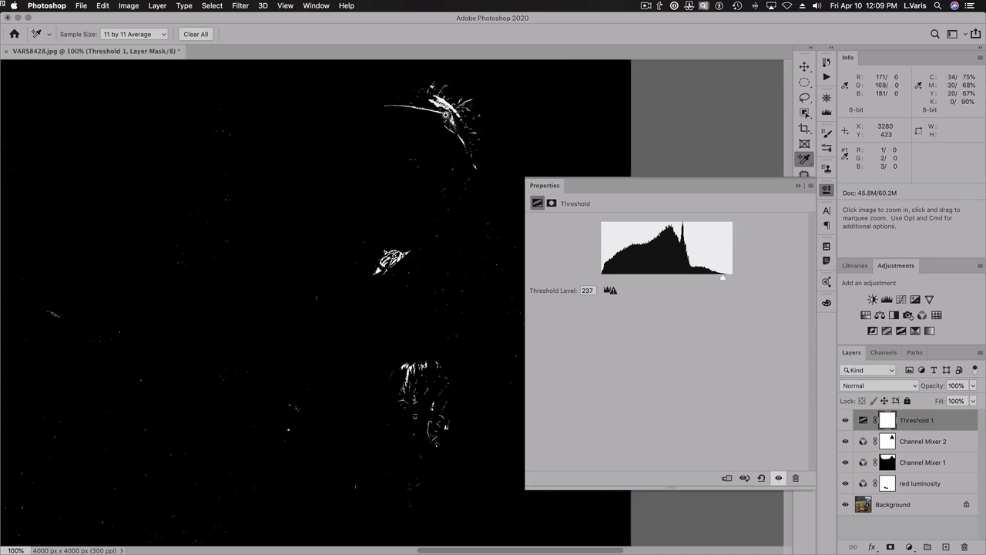
click(444, 112)
click(440, 105)
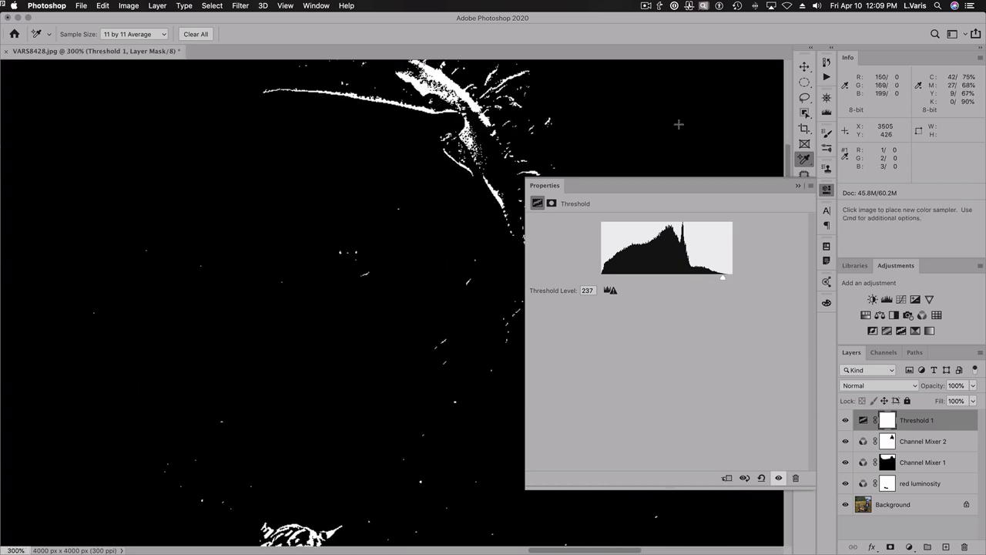
click(421, 87)
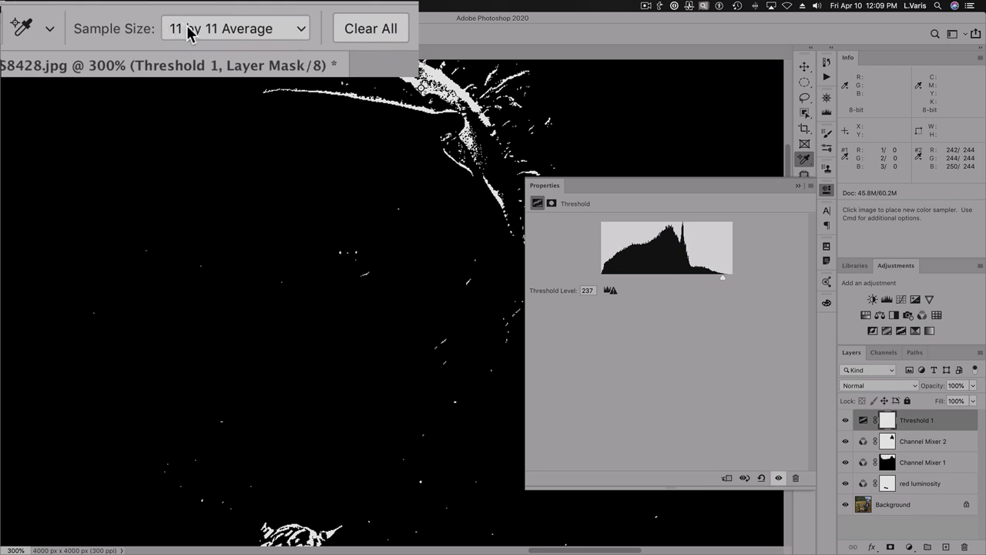
Step: Try the Point Sample size for the colour samplers and restore 11 by 11 Average
click(298, 31)
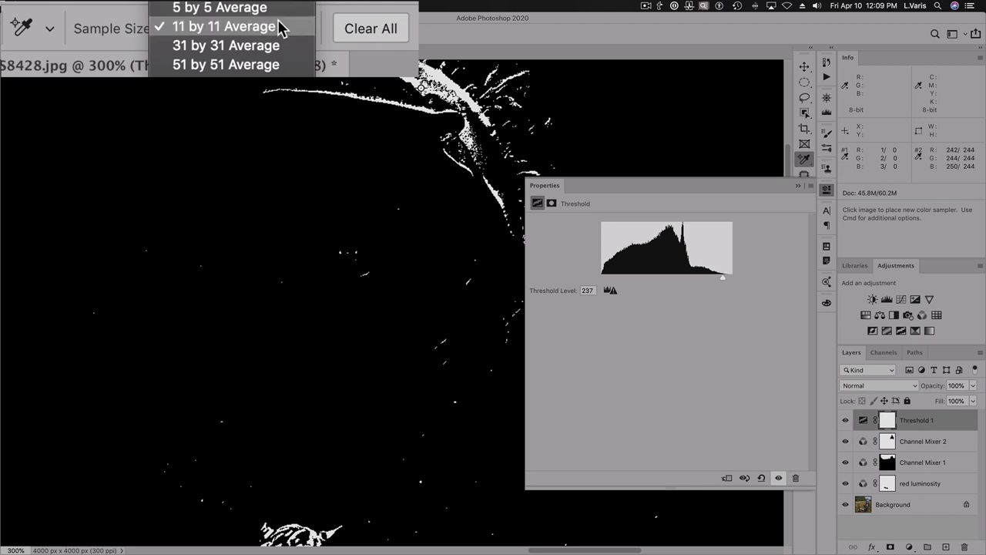
click(279, 28)
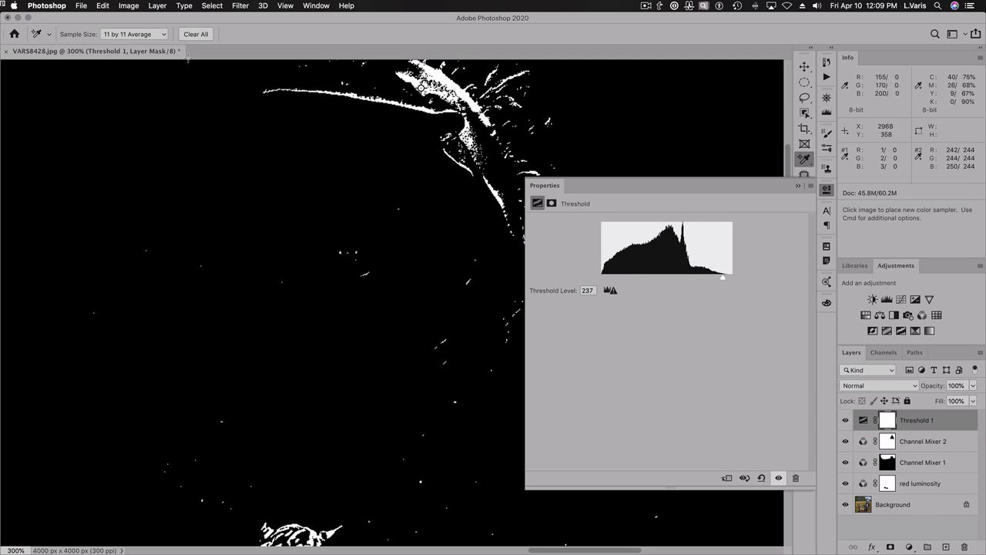
click(163, 33)
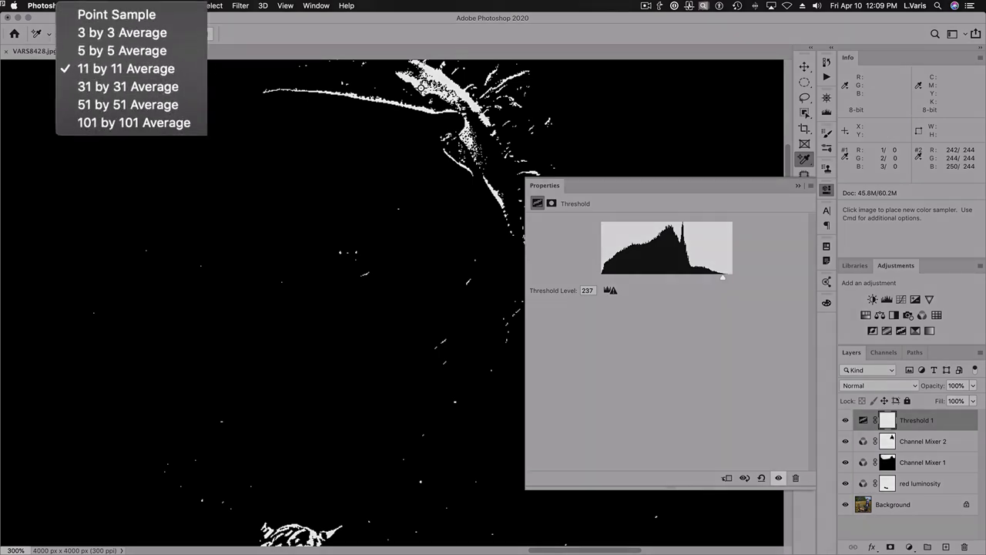
click(161, 14)
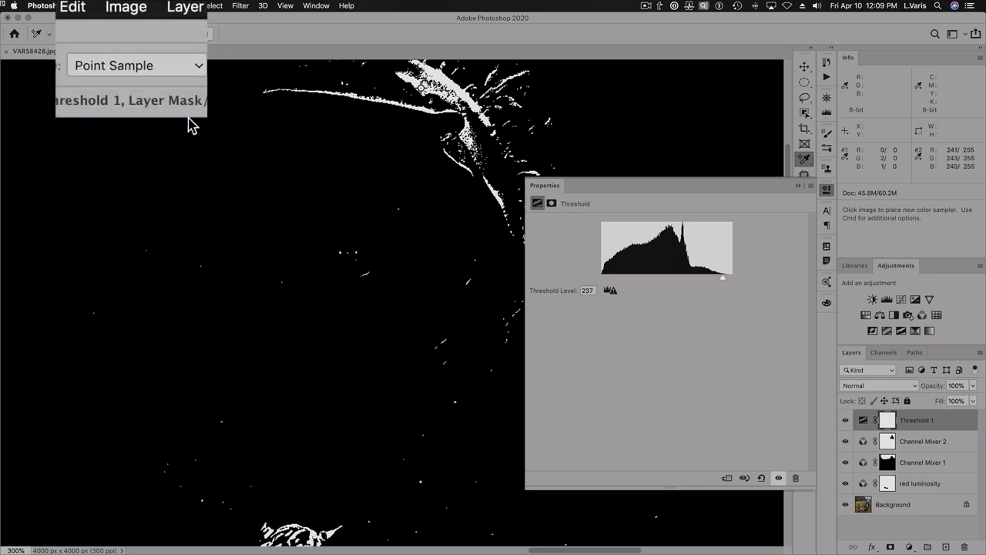
click(195, 70)
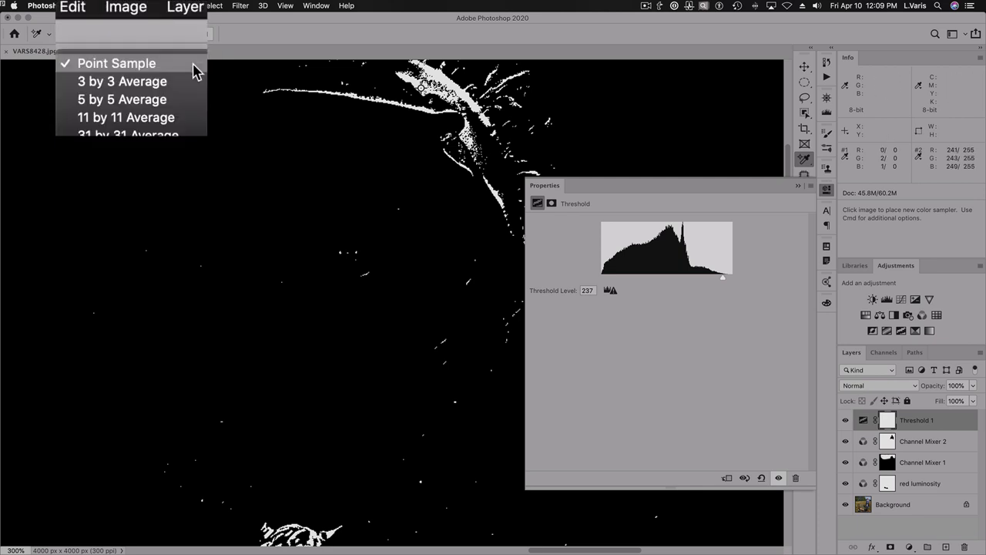
click(175, 115)
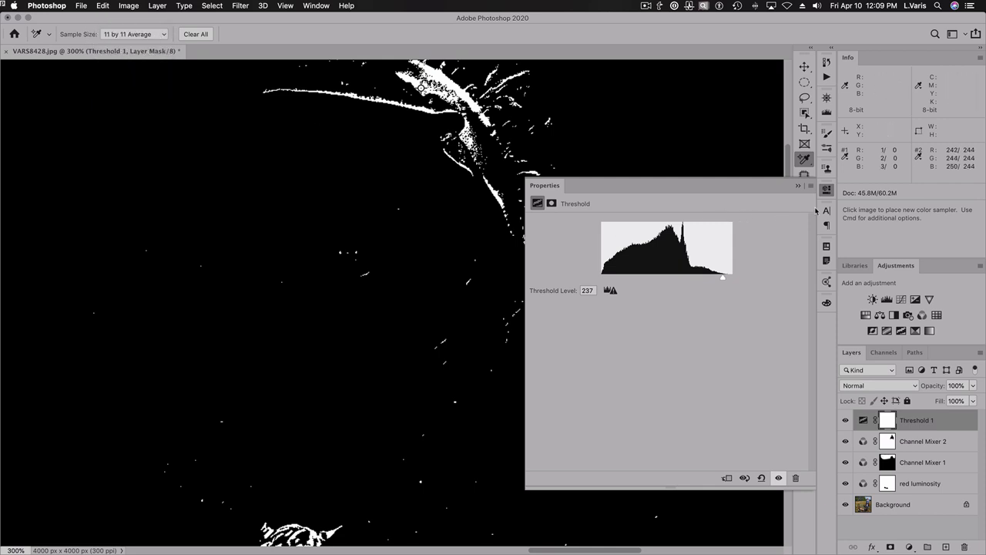
Step: Delete the Threshold 1 layer and fit the whole photo in the window with both colour samplers in place
click(824, 190)
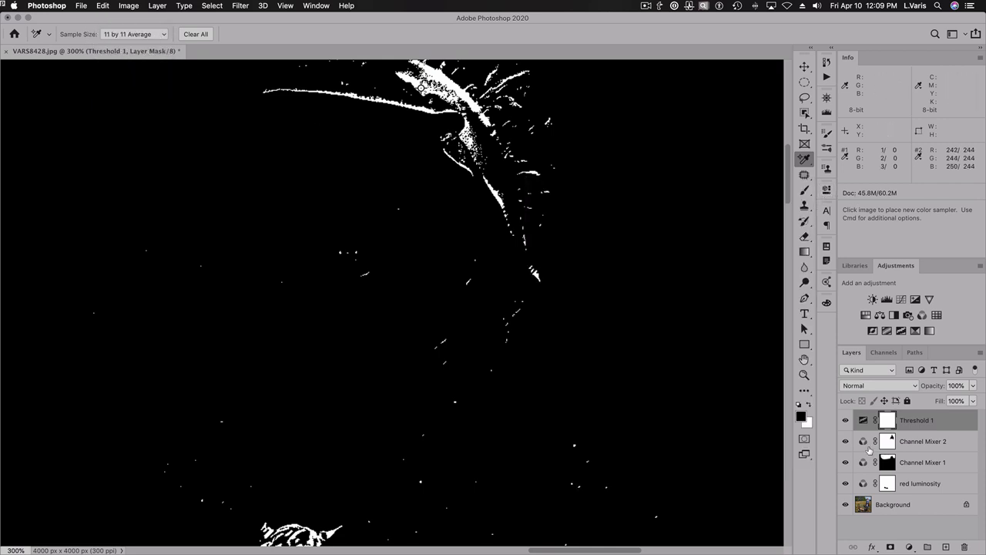
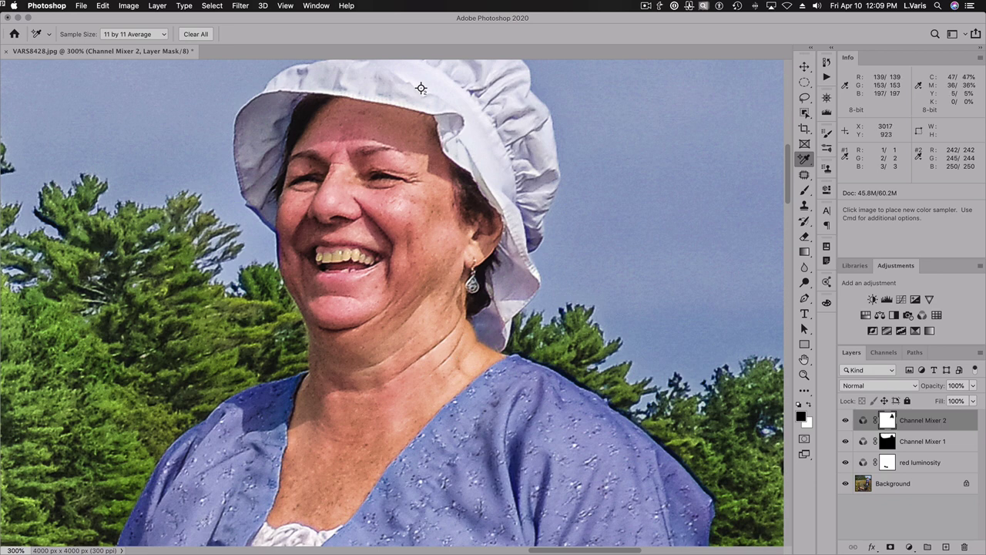
key(super+space)
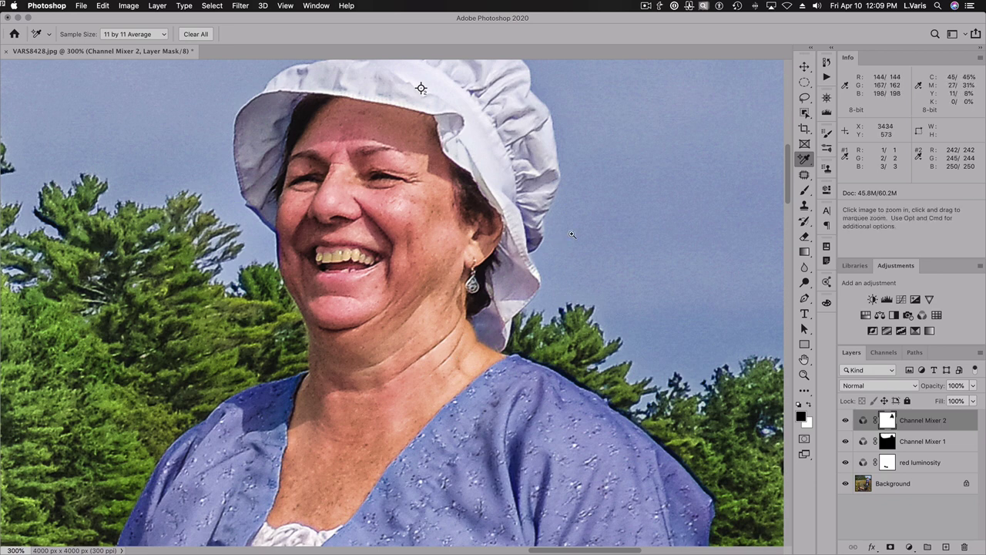
alt+click(487, 291)
alt+click(487, 292)
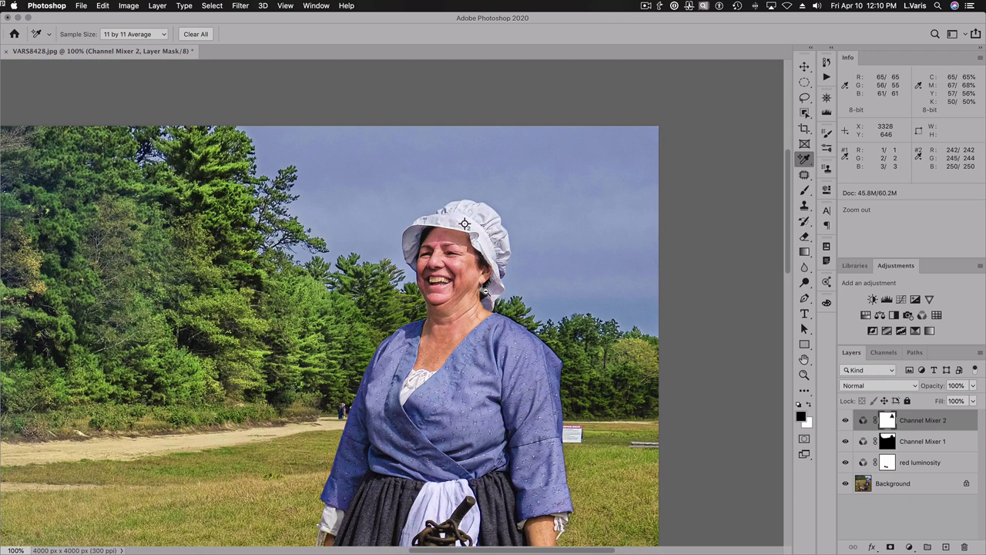
alt+click(479, 340)
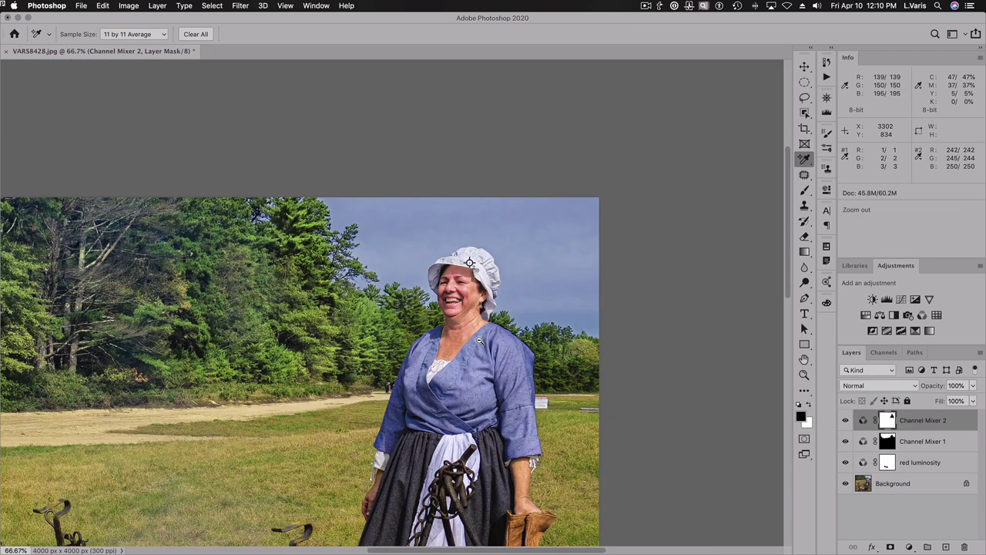
double_click(803, 359)
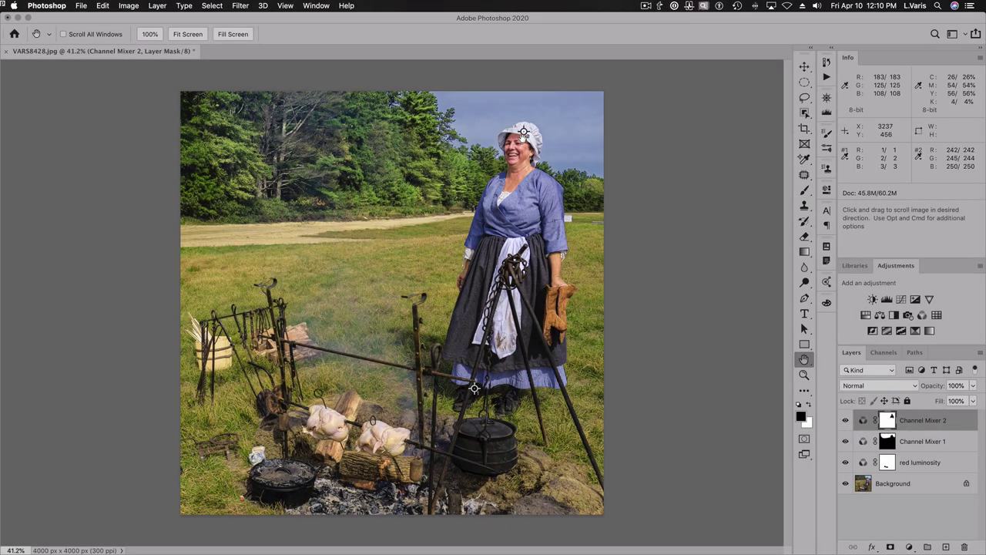
Step: Inspect the highlight sampler on the woman's bonnet at 300% and return to a view of the whole photo
super+click(522, 133)
drag(522, 133, 527, 123)
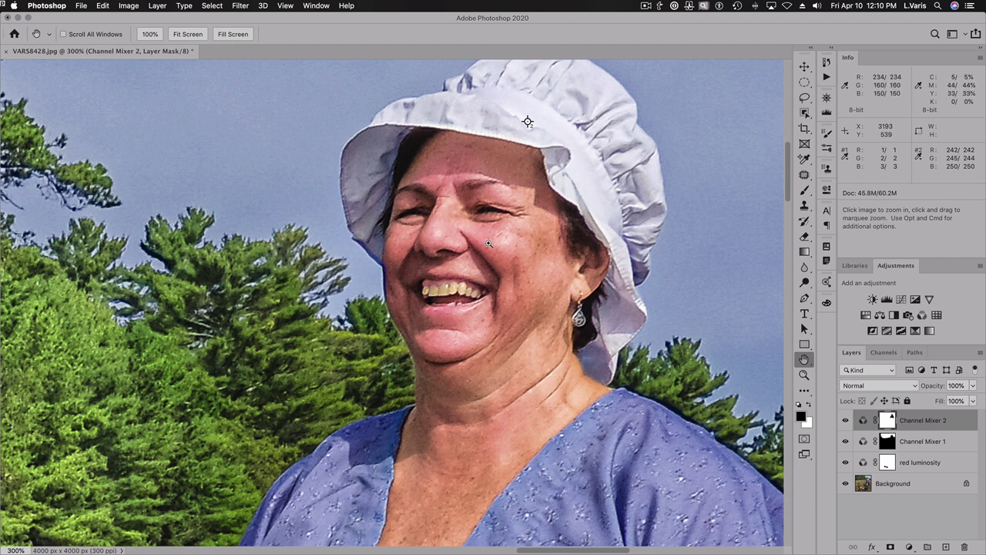
key(alt)
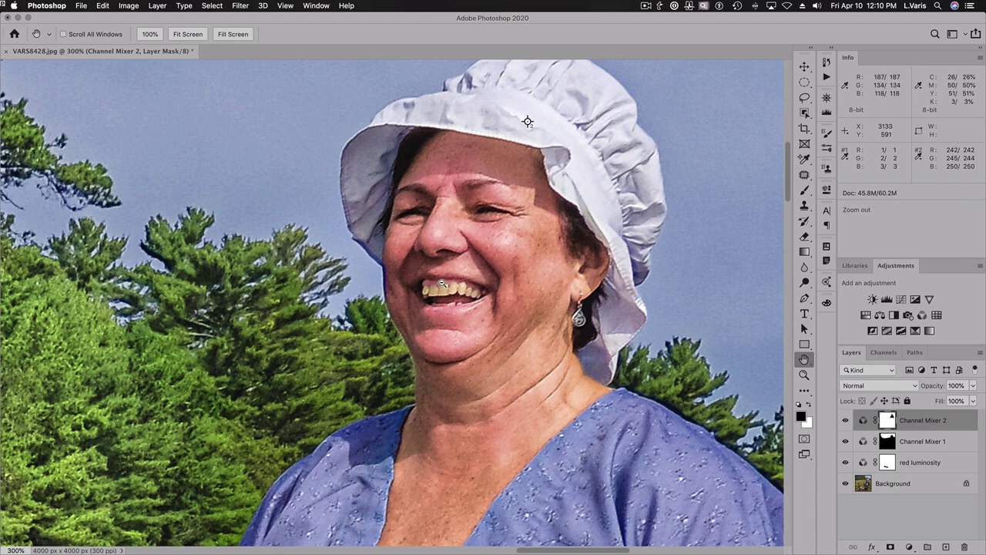
click(442, 284)
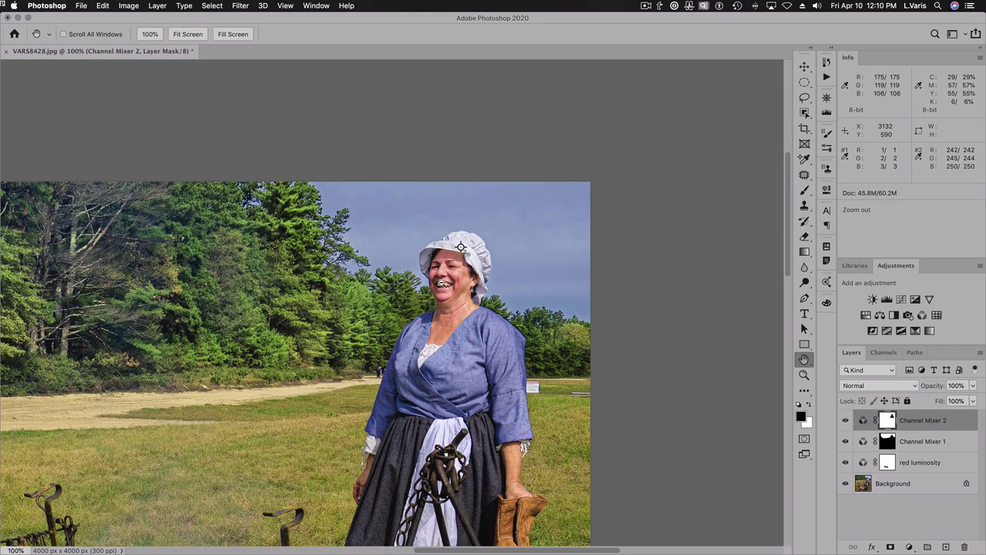
scroll(441, 353, down, 5)
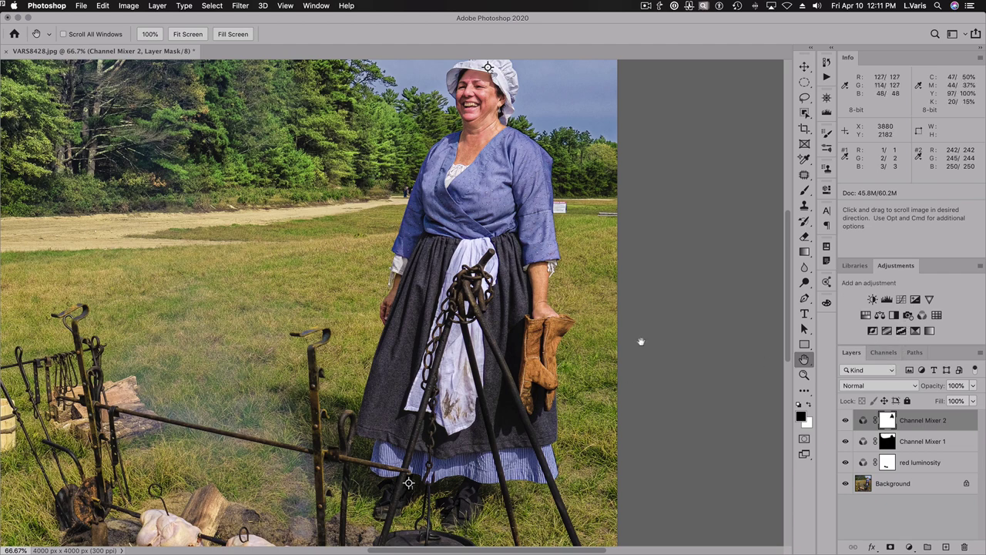
double_click(803, 359)
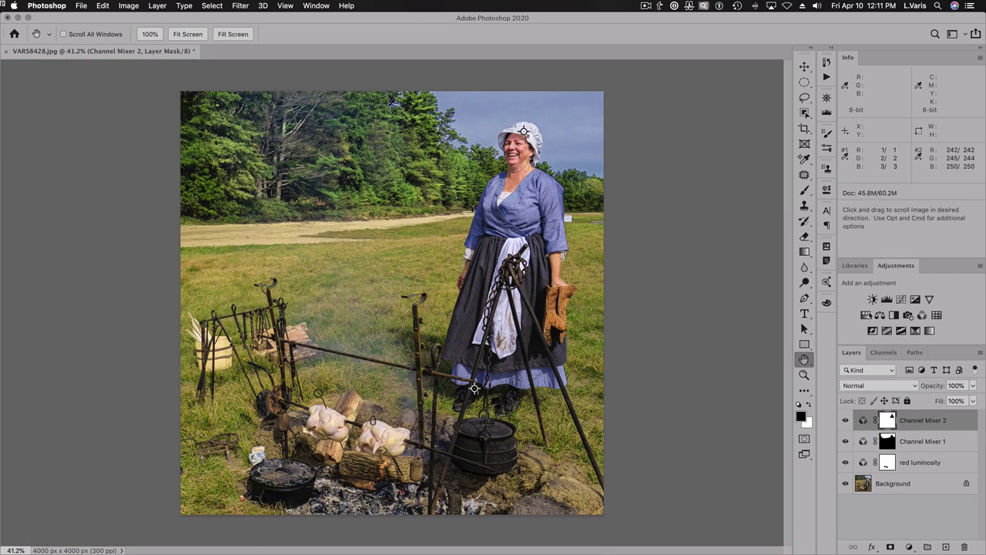
Step: Add a Curves adjustment layer and set the Green channel's white point to input 248, output 255
click(902, 300)
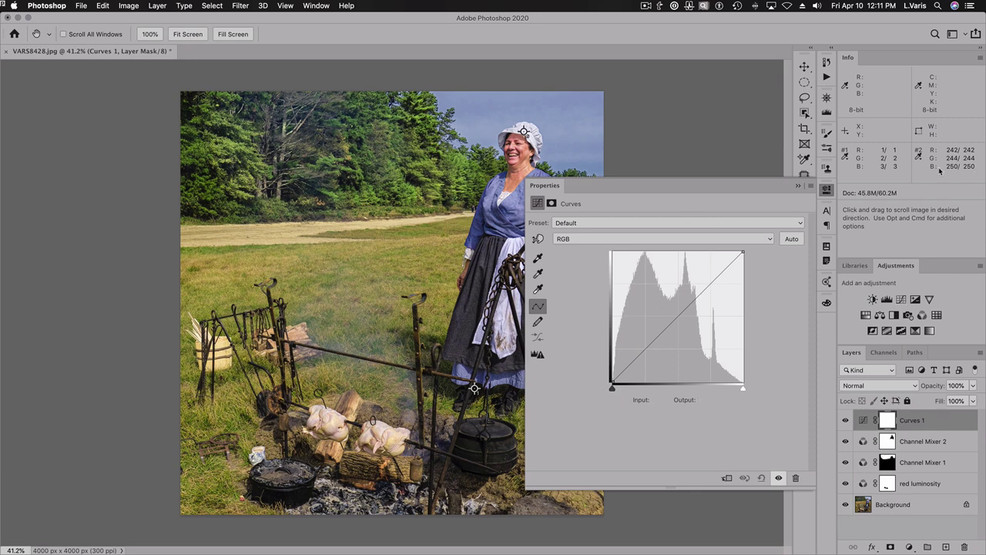
click(668, 239)
click(752, 256)
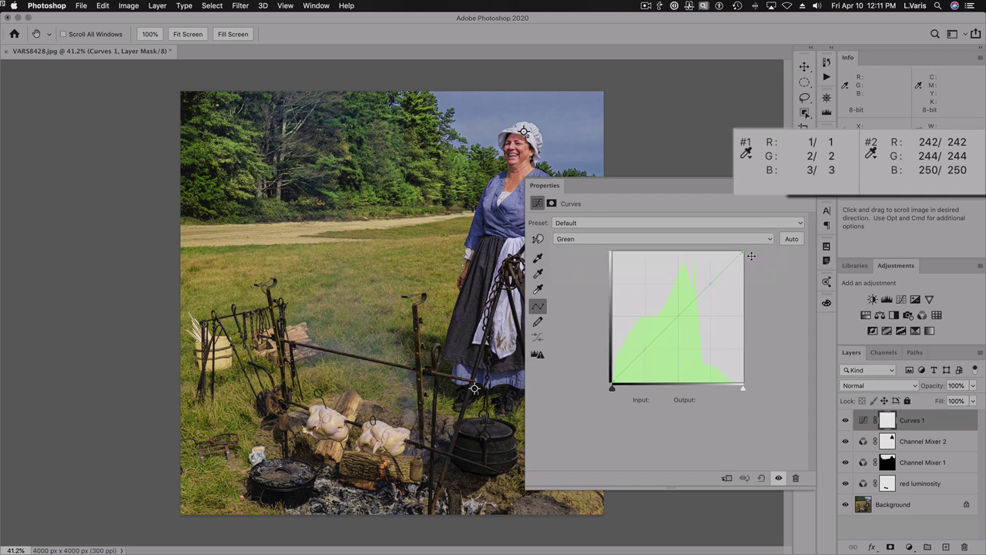
click(744, 251)
key(Left)
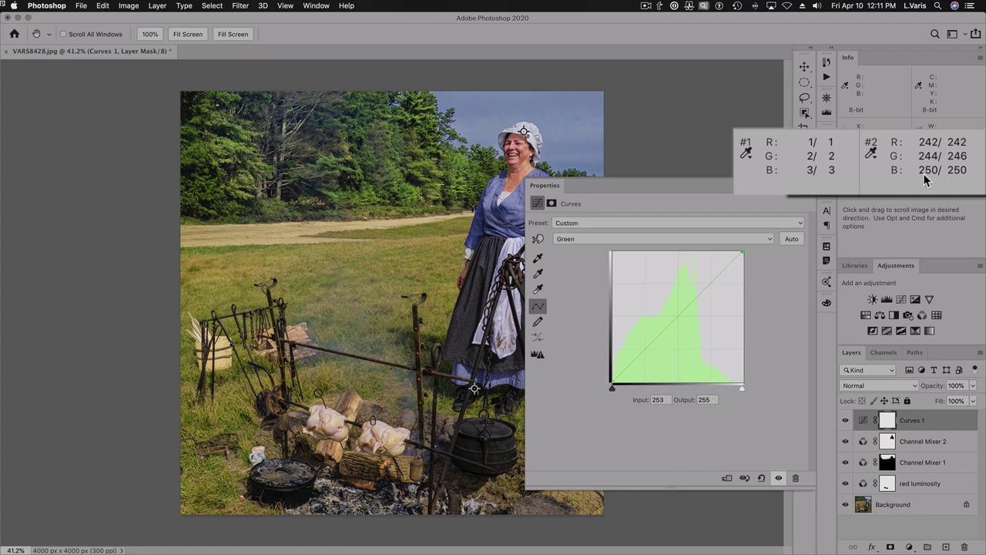
key(Left)
key(Left)
key(Left)
key(Left)
key(Left)
Step: Set the Red channel's white point in Curves 1 to input 247, output 255
click(684, 242)
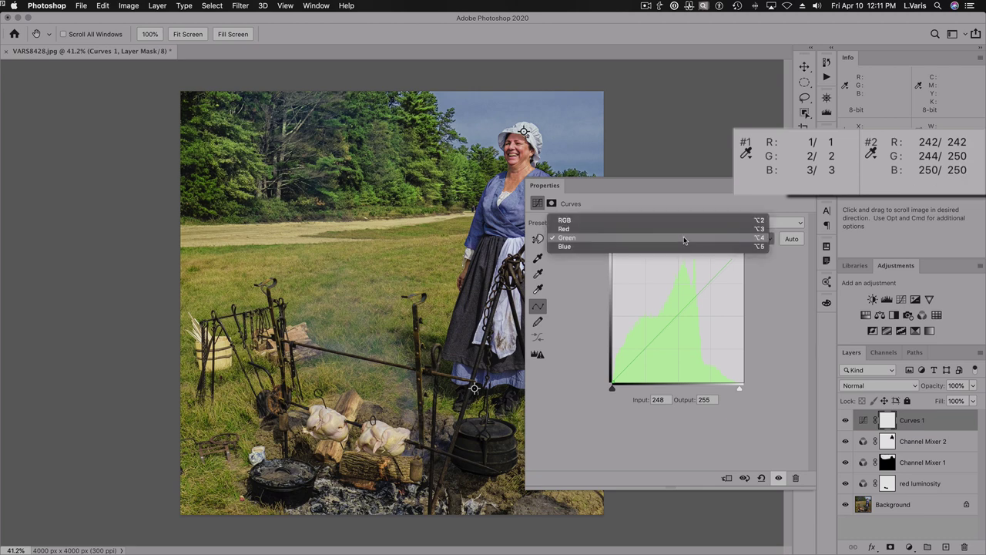
click(684, 228)
key(Left)
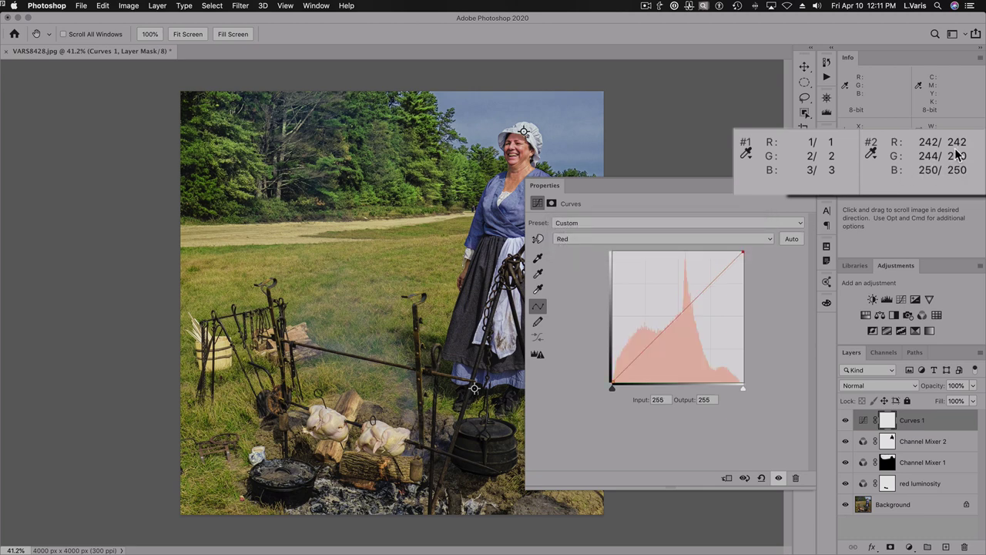
key(Left)
key(Left)
key(Left)
key(Left)
key(Left)
key(Left)
key(Left)
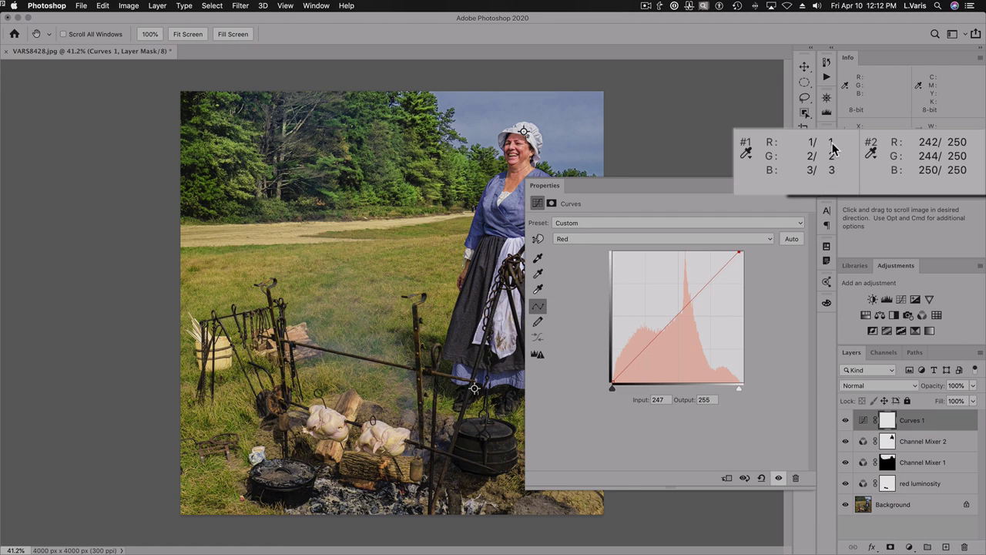
Step: Raise the Red channel's black-point output until the shadow sampler's red reads 3, and set the Green channel's black-point output to 1
click(603, 240)
click(603, 239)
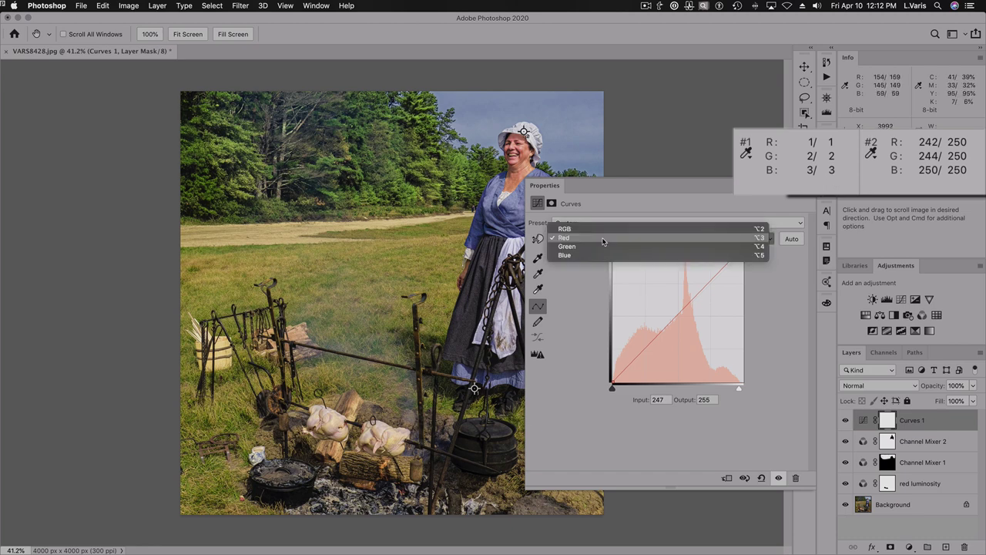
click(613, 381)
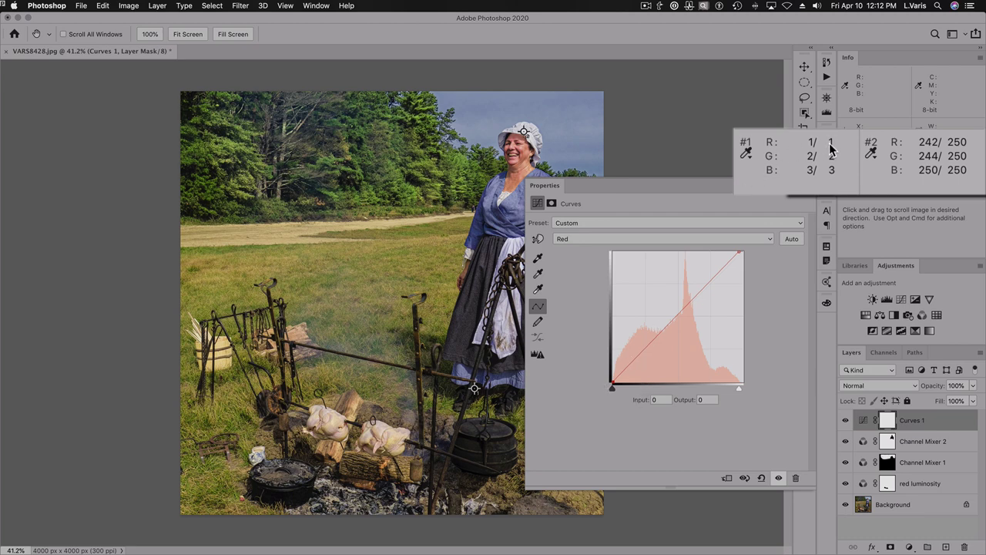
key(Up)
click(591, 238)
click(587, 252)
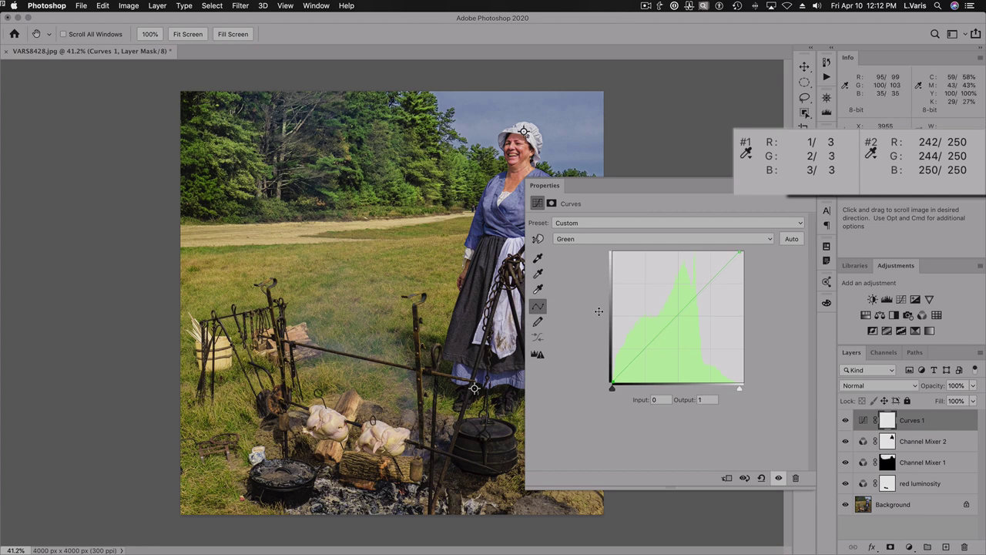
Step: Try moving the composite RGB curve's black point inward until the shadow sampler reads 0 in all three channels
click(632, 241)
click(629, 219)
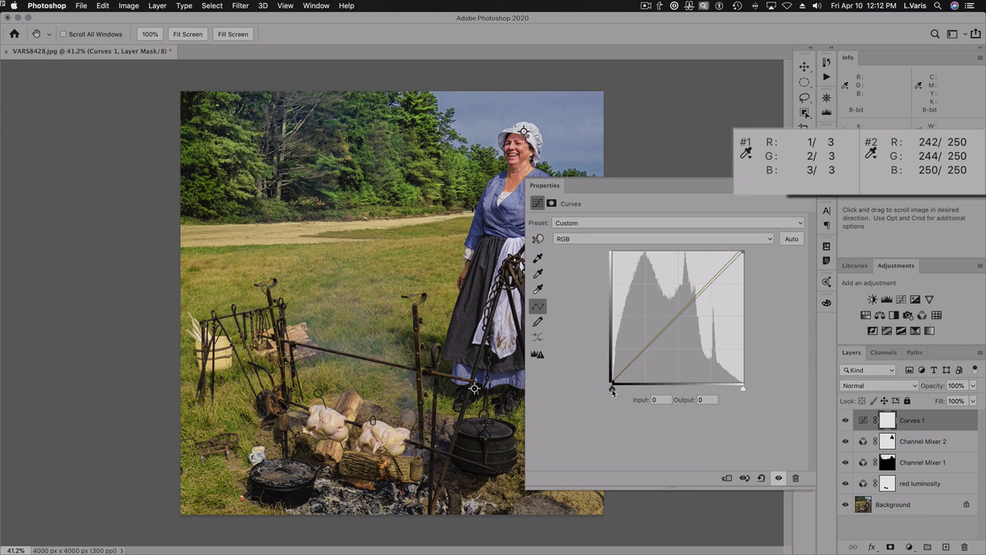
drag(612, 392, 614, 391)
click(471, 311)
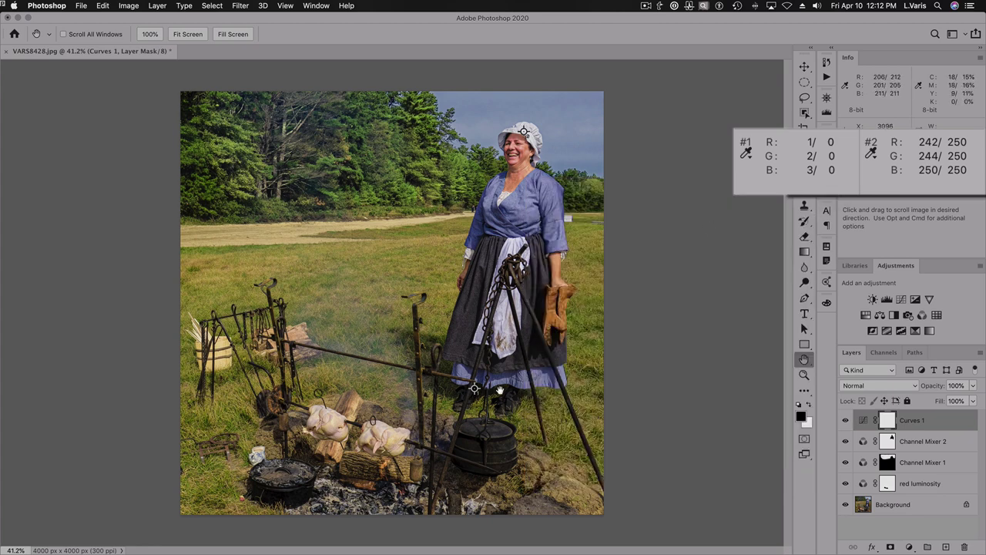
Step: Compare the photo with and without the Curves 1 adjustment by toggling the layer's visibility
click(845, 421)
click(845, 421)
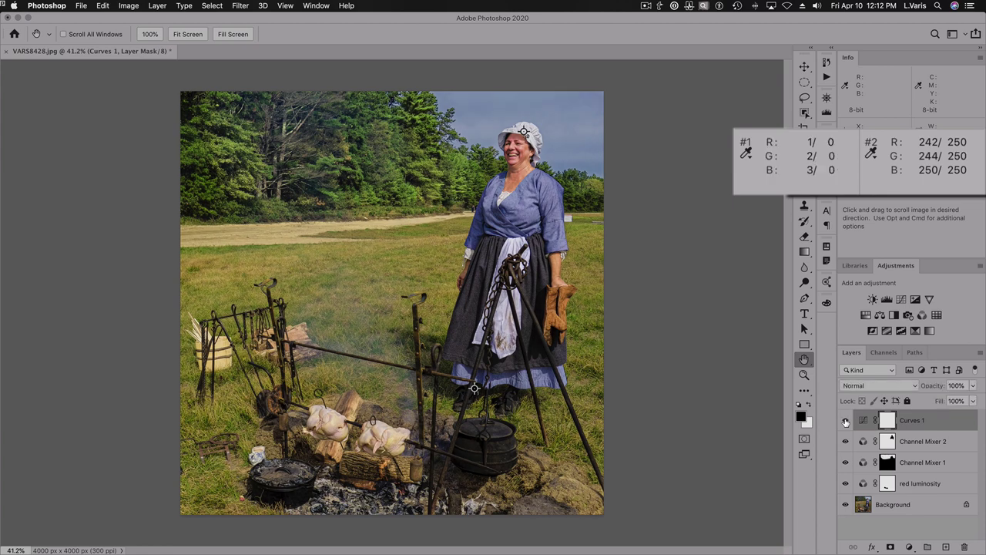
click(845, 421)
click(846, 420)
click(845, 421)
click(845, 421)
Step: Reopen Curves 1 and set the composite RGB curve's black point to input 0, output 7
double_click(864, 422)
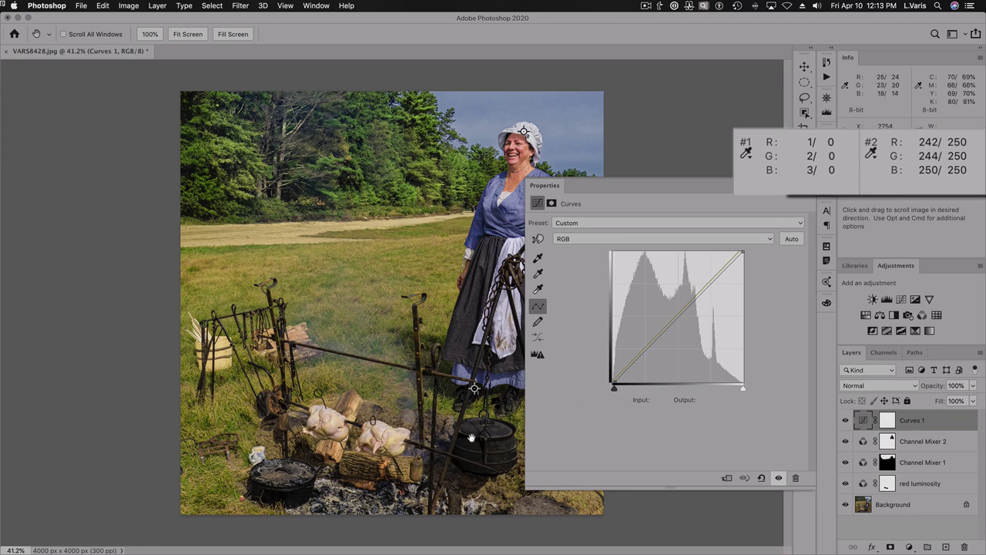
drag(614, 389, 612, 389)
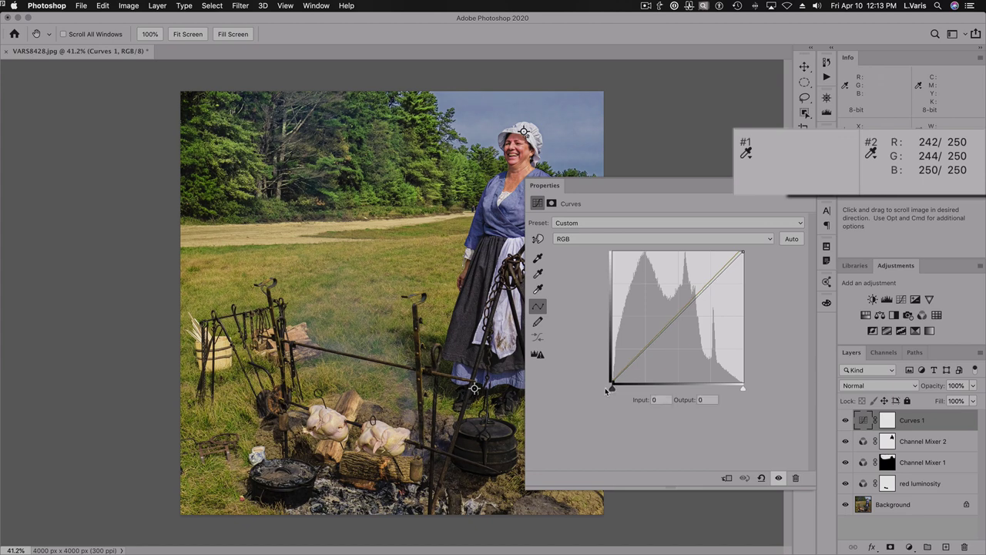
key(Up)
key(Up)
key(Up)
key(Up)
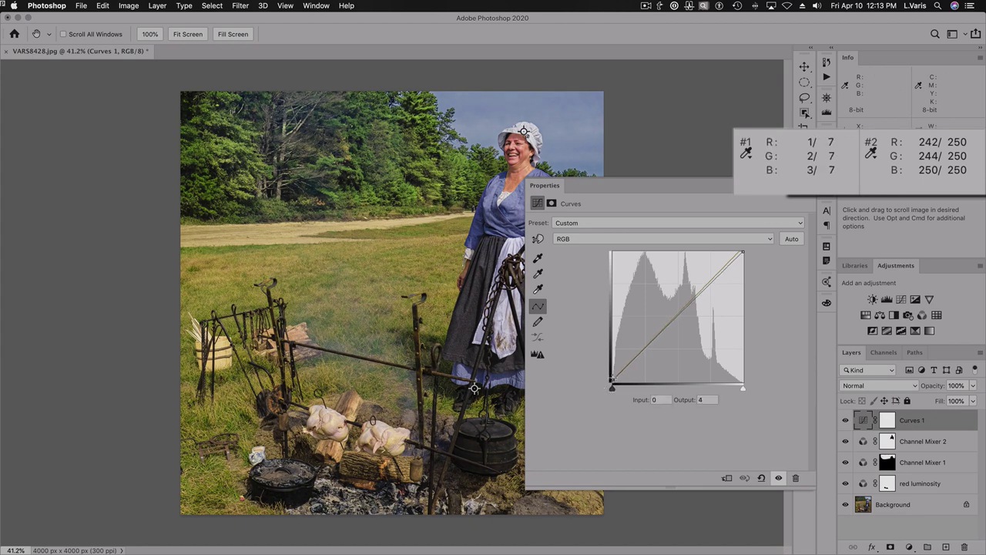
key(Up)
key(Up)
key(Up)
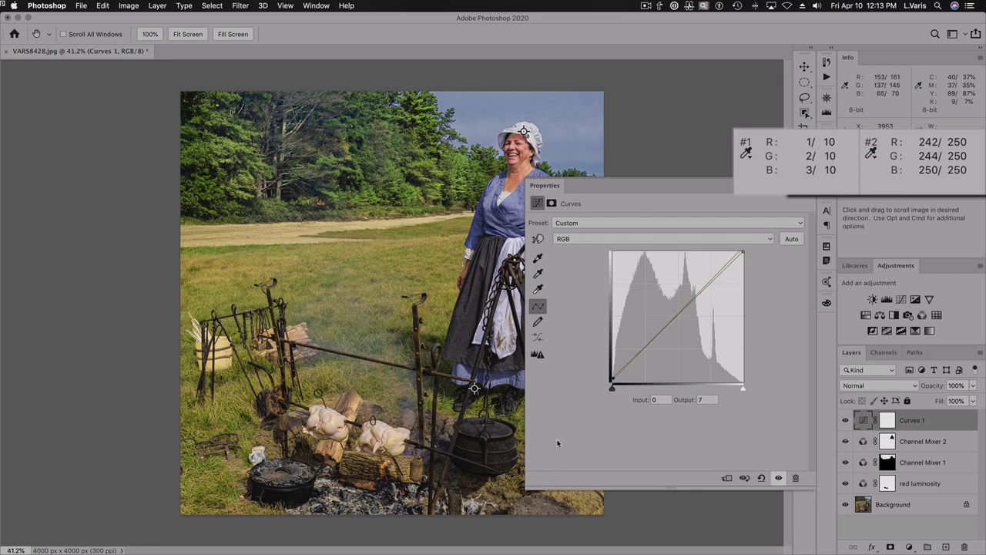
click(612, 388)
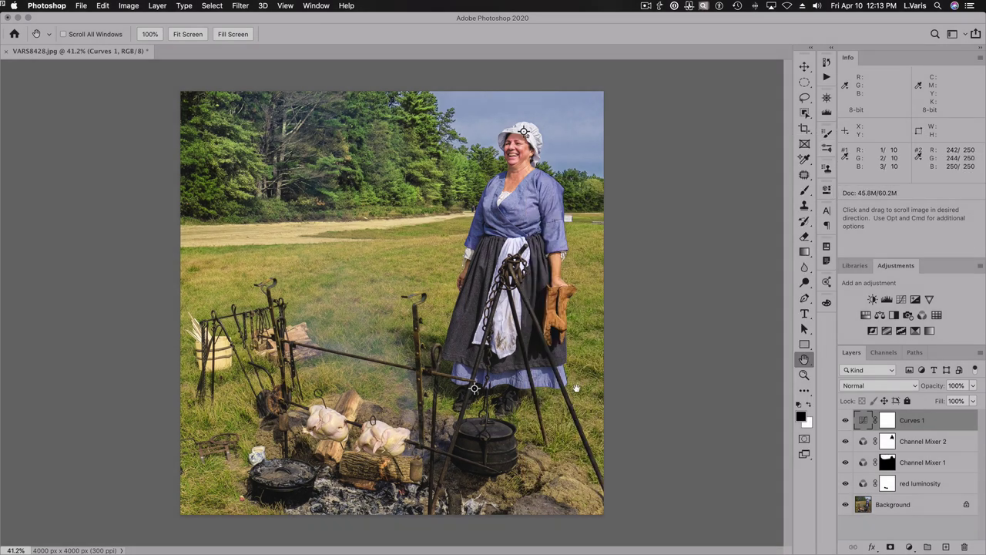
Step: Compare the photo with and without Curves 1, isolate the Background, and show the adjustment layers again one by one from red luminosity up to Curves 1
click(846, 420)
click(845, 420)
alt+click(846, 505)
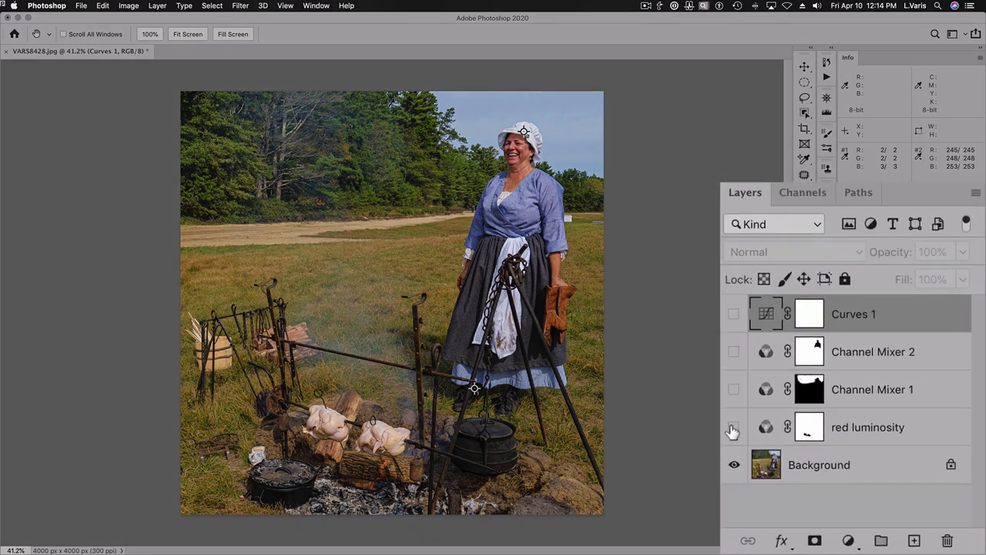
click(733, 428)
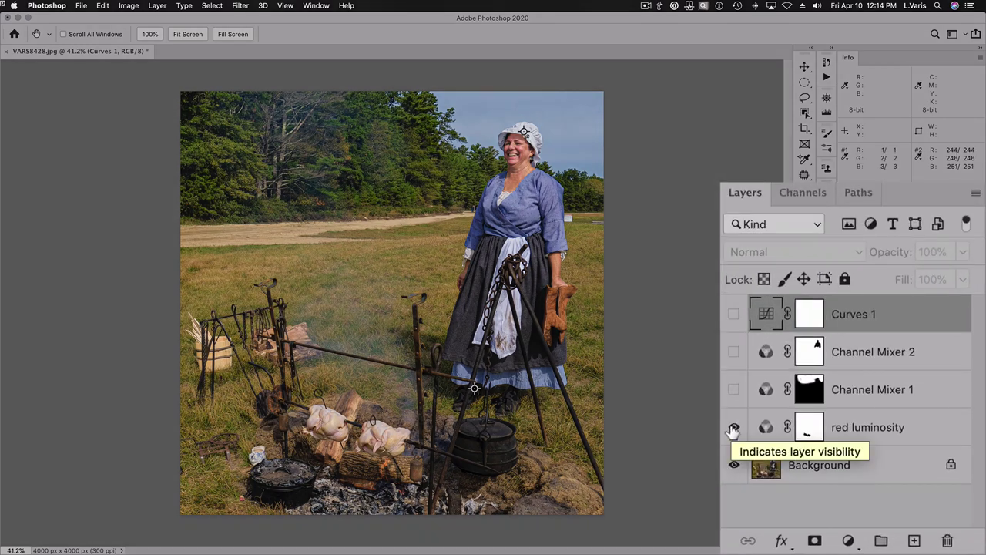
click(733, 390)
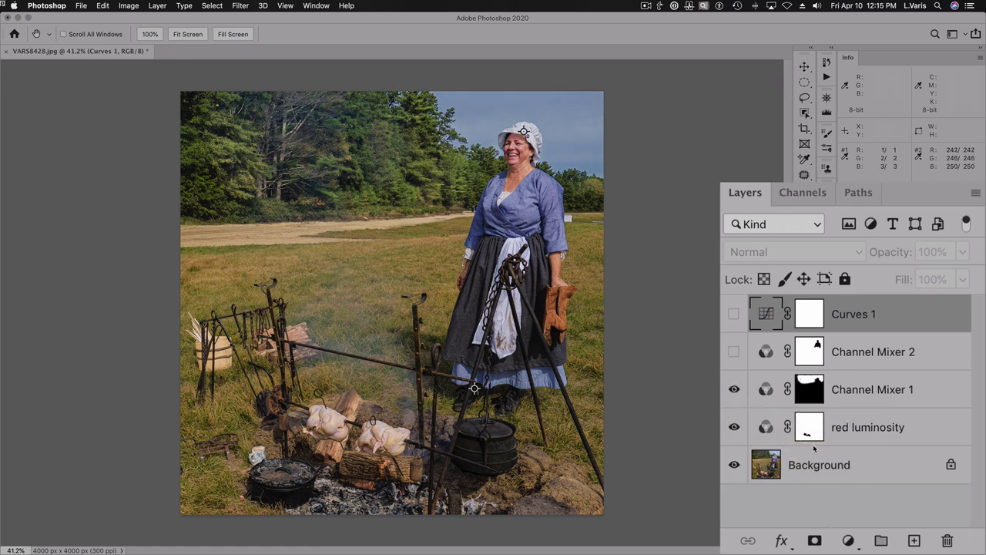
click(733, 352)
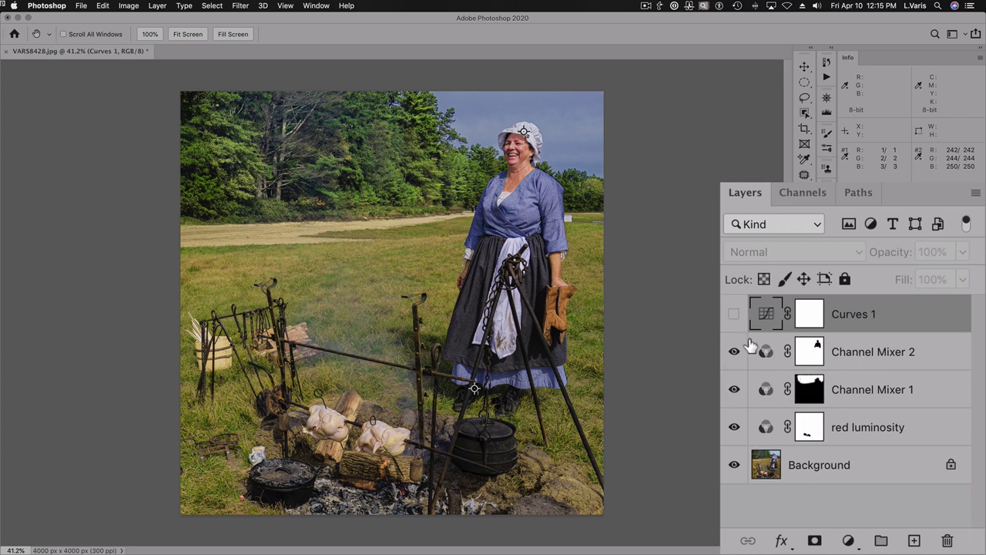
click(734, 315)
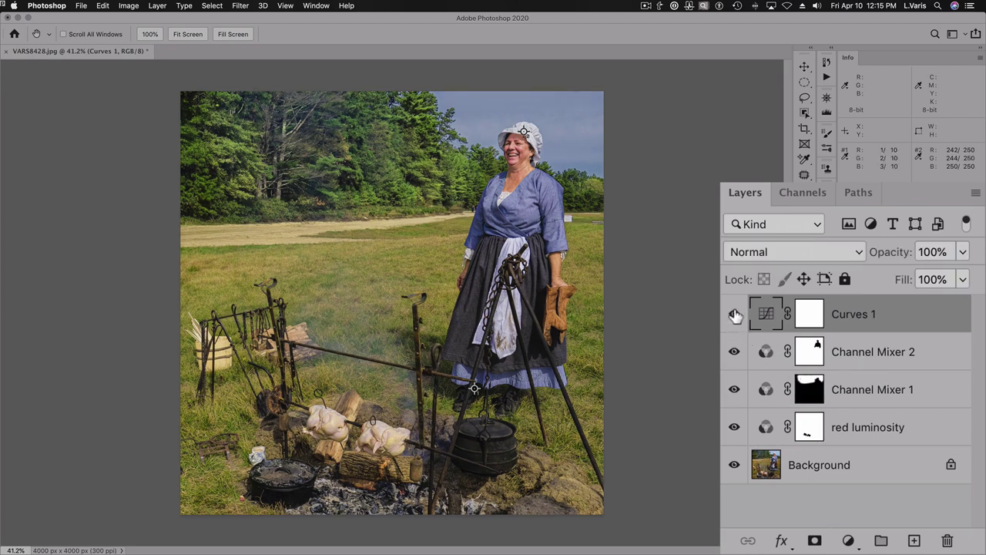